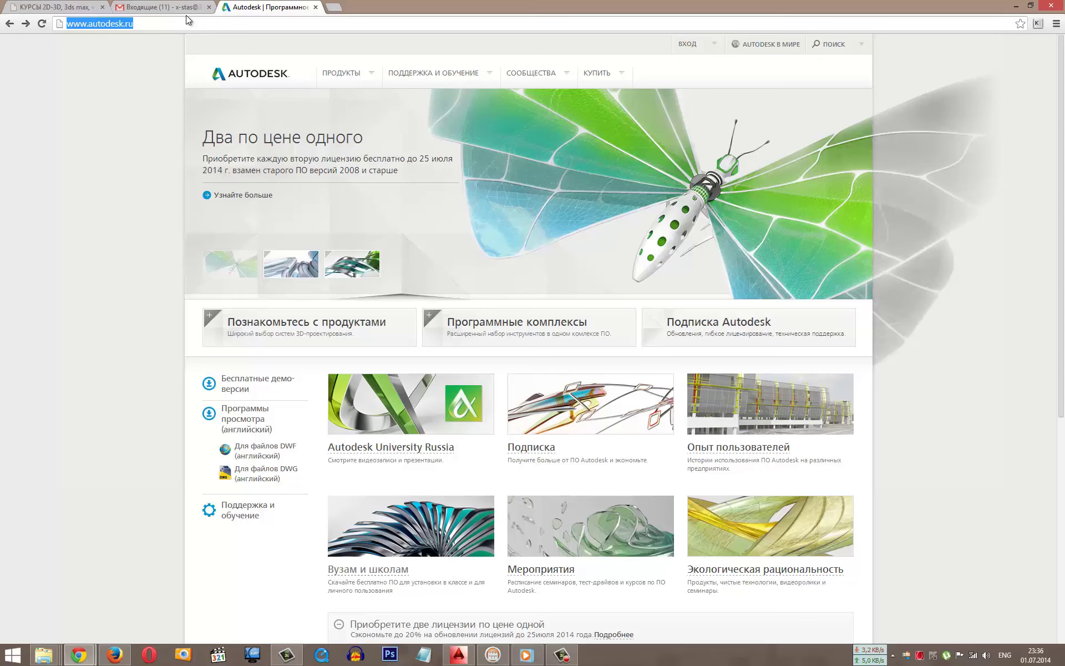
Step: Go to the 'Вузам и школам' free-licence page from the ПОДДЕРЖКА И ОБУЧЕНИЕ menu
left_click(477, 77)
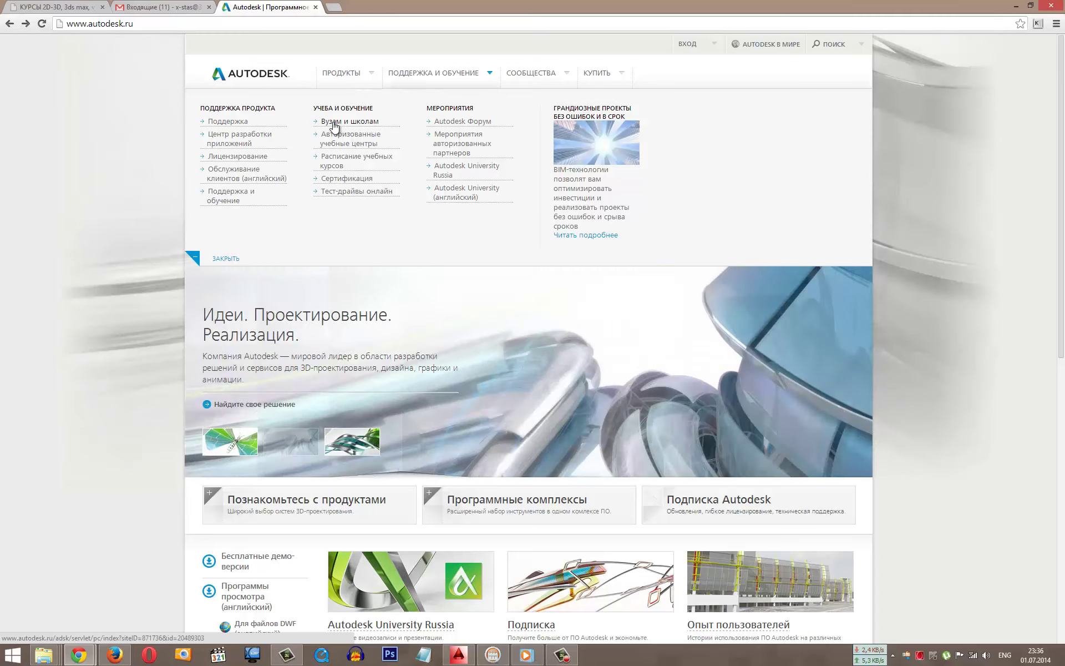
triple_click(344, 109)
left_click(370, 122)
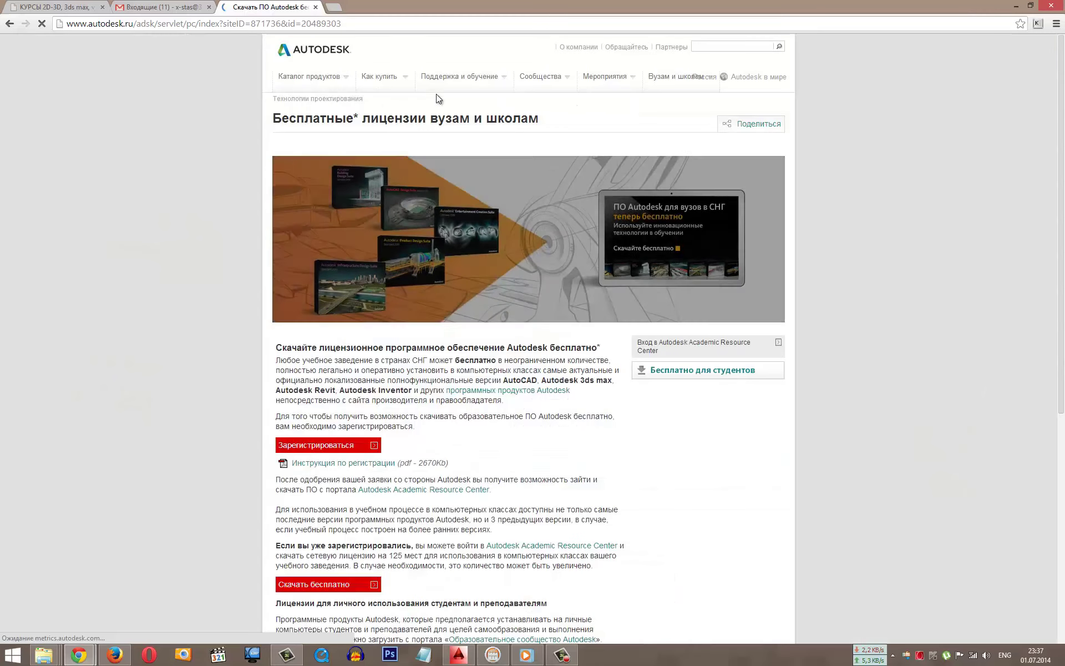
scroll(866, 349, "down", 1)
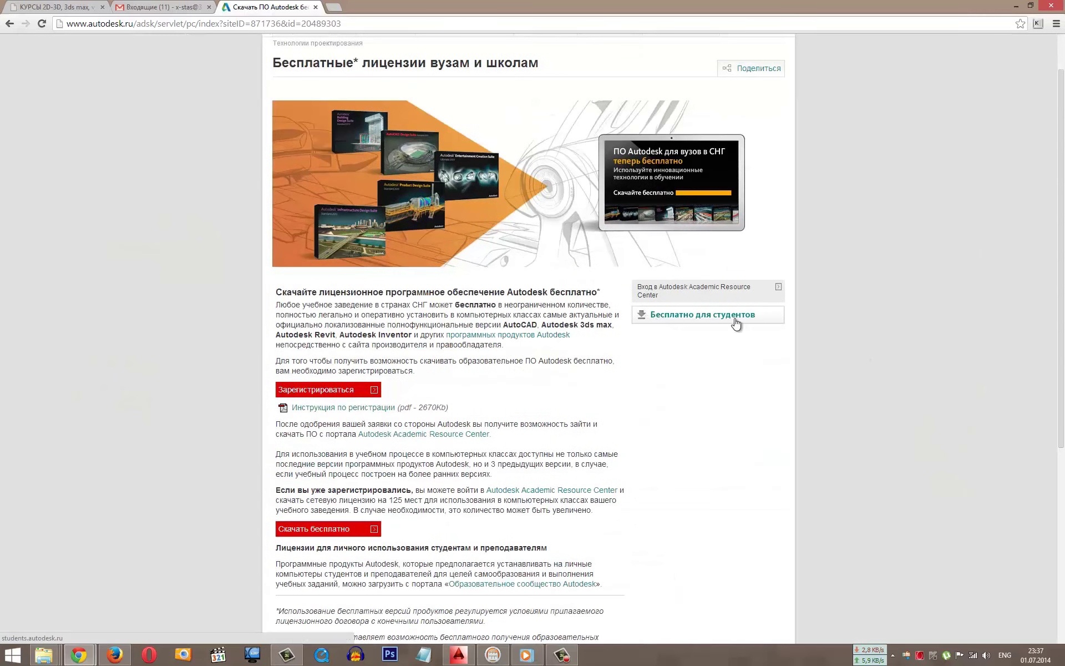
Step: Follow 'Бесплатно для студентов' and the Зарегистрируйтесь link to the Education Community free software page
left_click(735, 318)
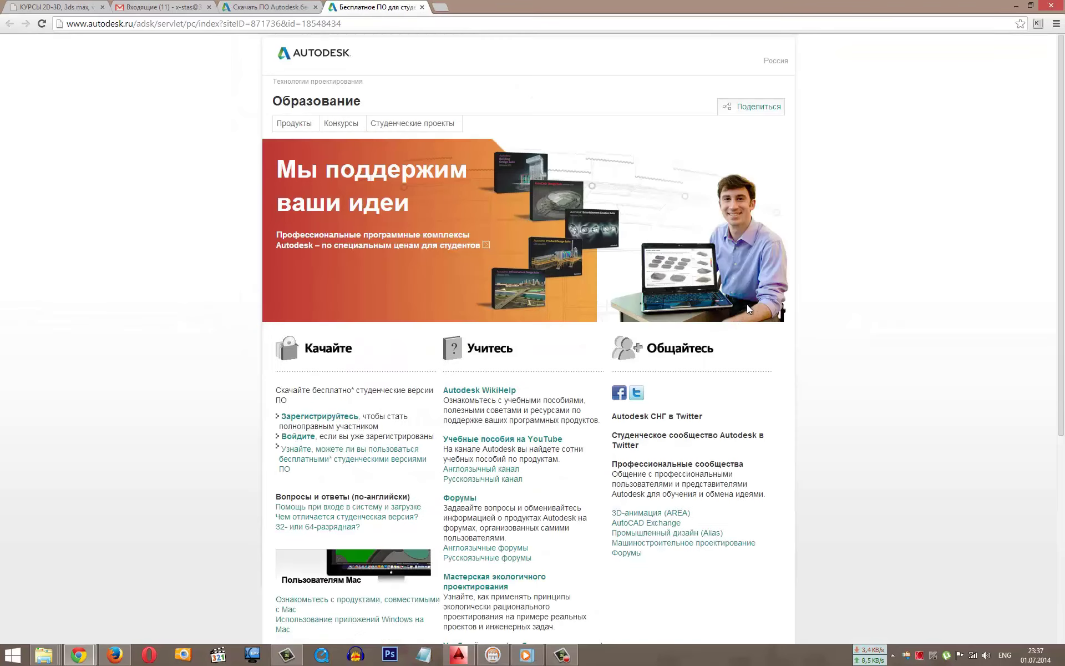
scroll(747, 304, "down", 1)
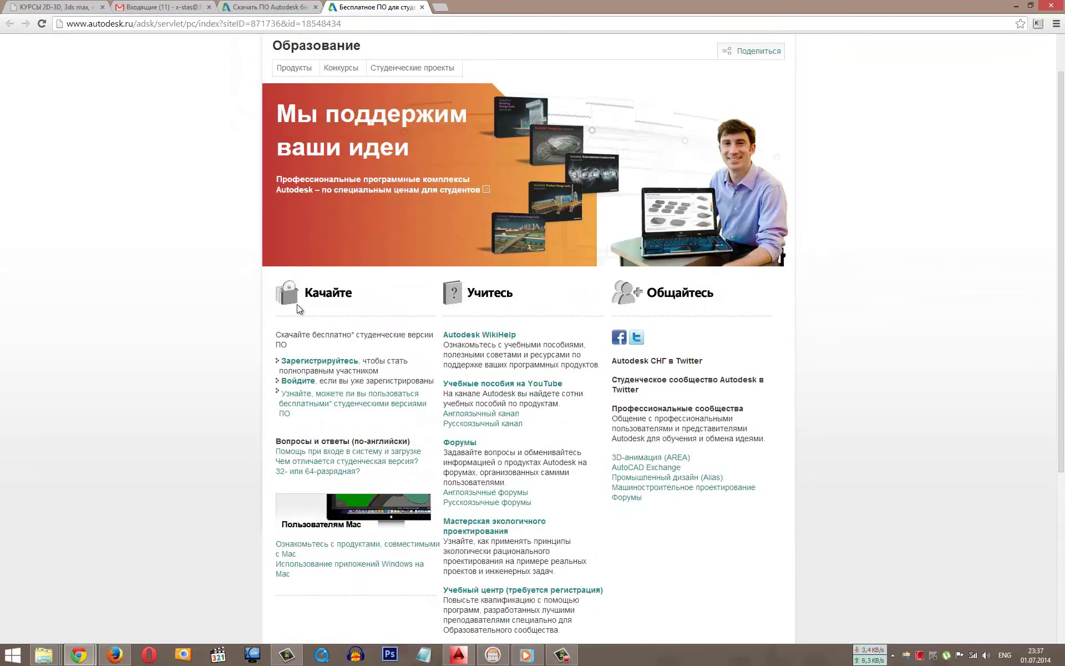
left_click(347, 362)
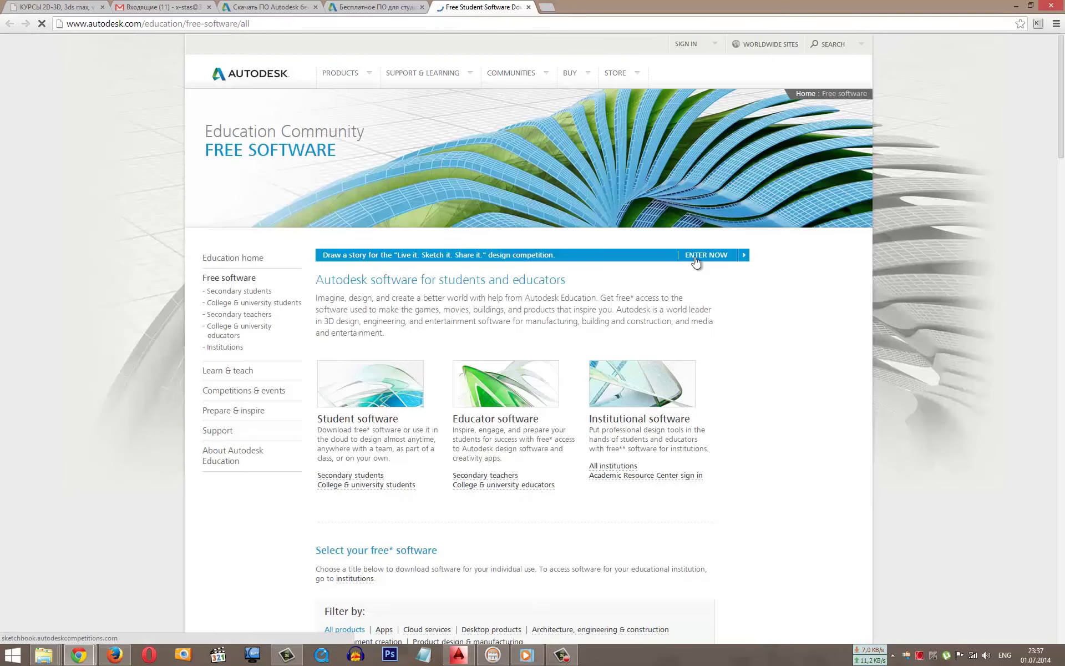
Step: Browse the All products list and open the 3ds Max for Education download page
scroll(700, 280, "down", 9)
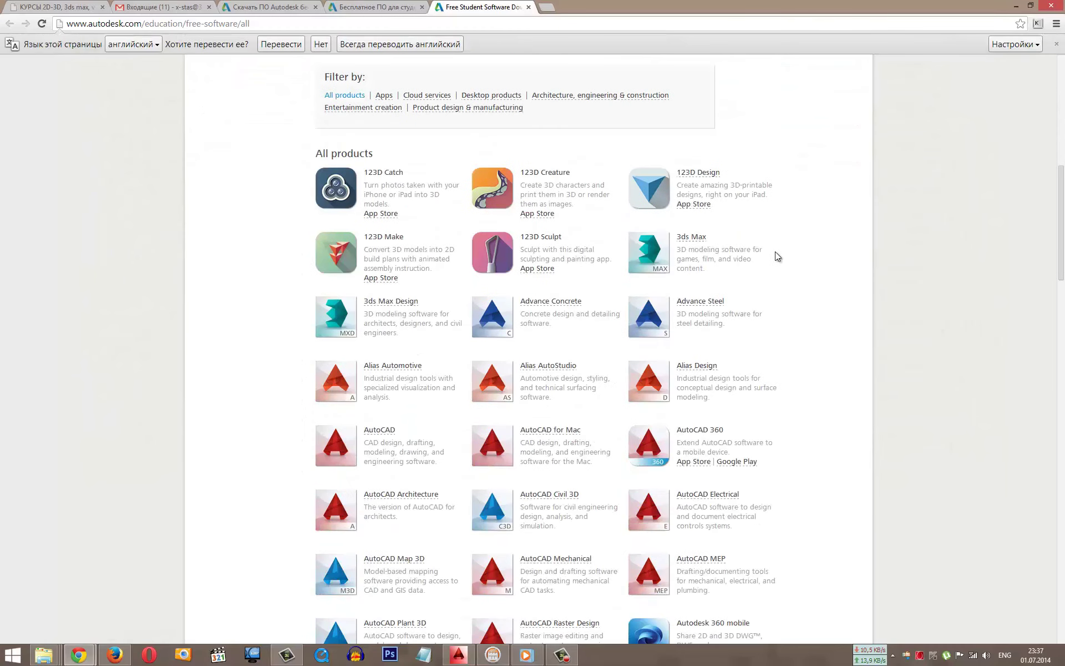
left_click_drag(712, 238, 674, 237)
scroll(392, 462, "down", 17)
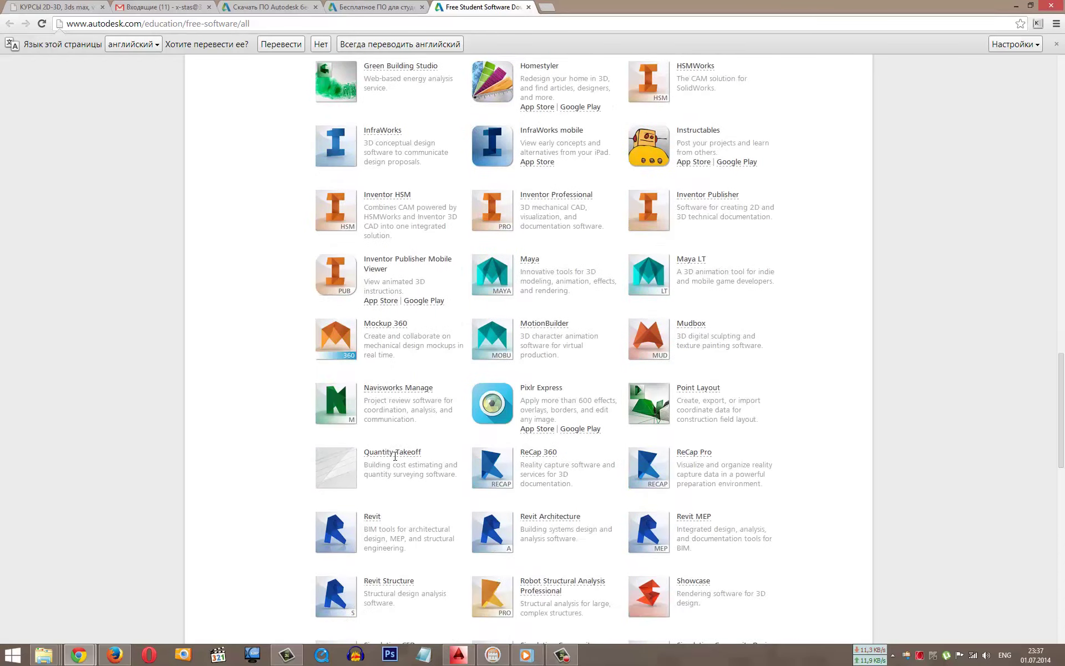
scroll(395, 456, "down", 2)
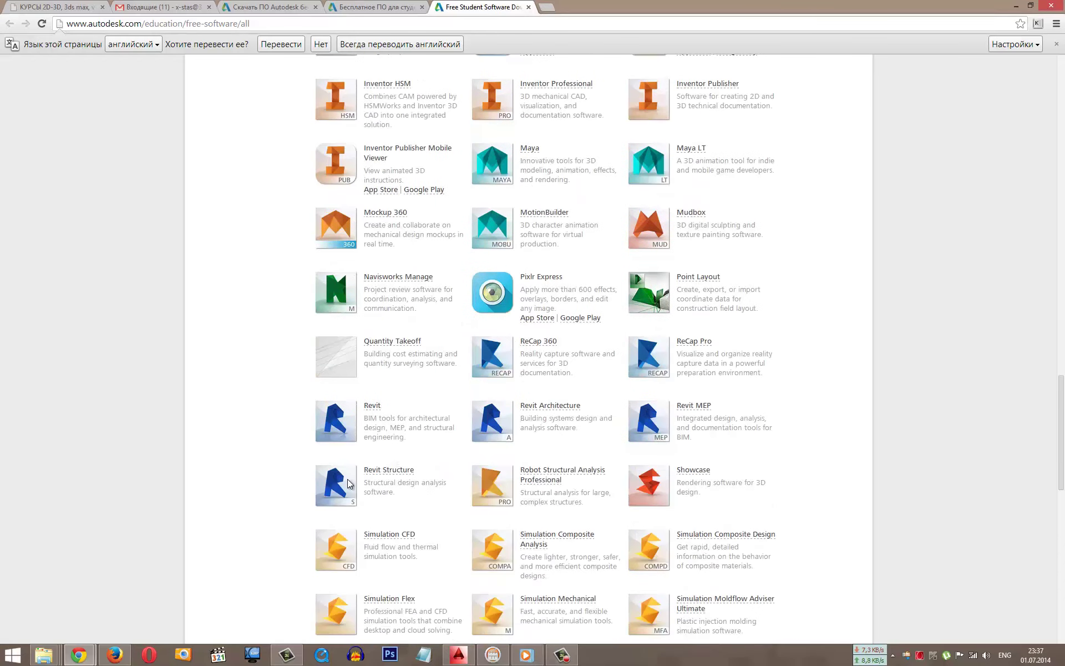
double_click(372, 405)
scroll(408, 394, "up", 15)
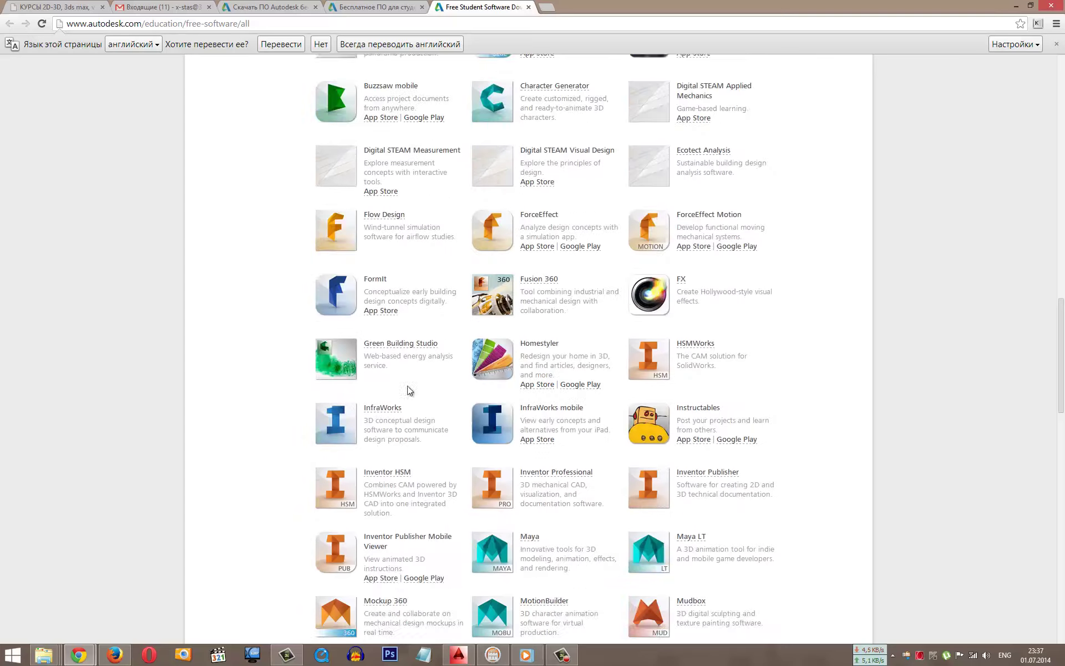
scroll(688, 395, "up", 5)
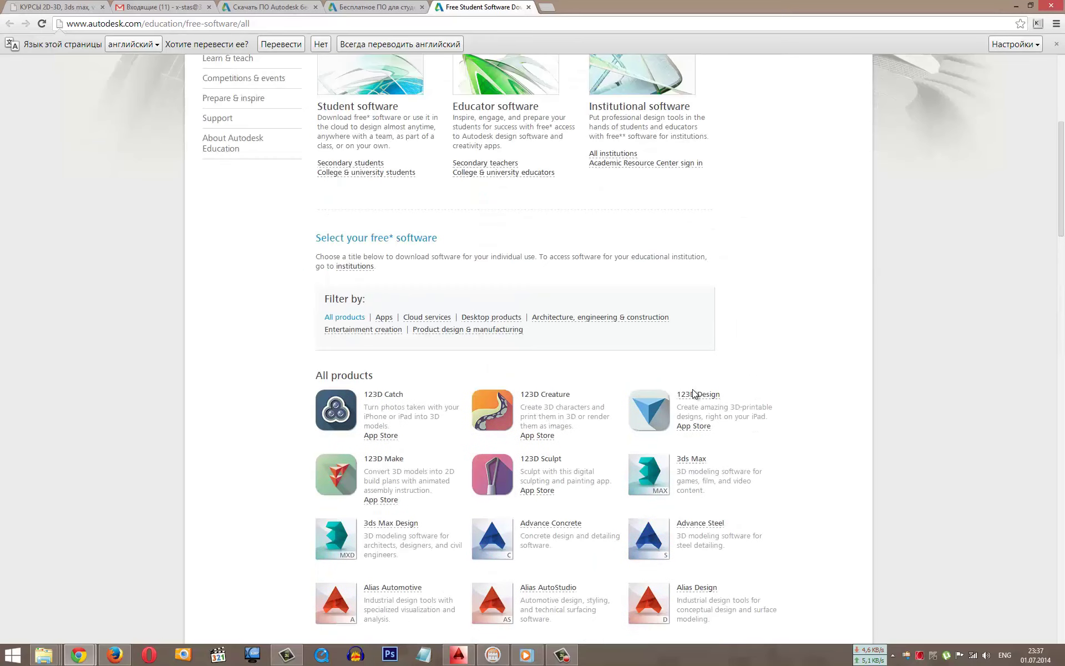
left_click(693, 462)
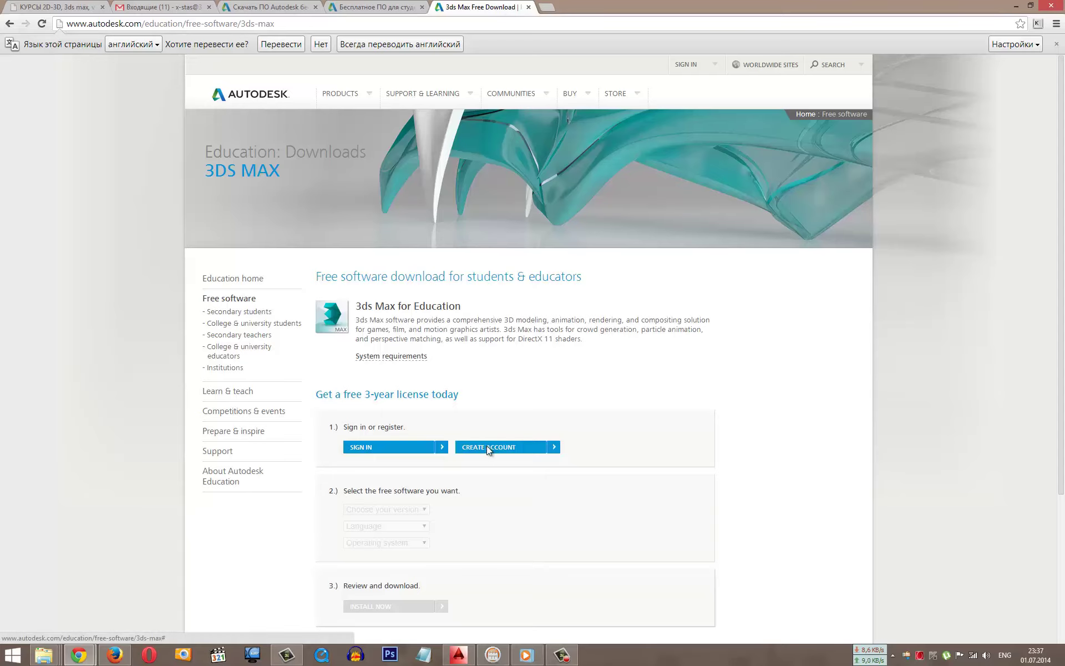
Step: Start a new Autodesk account with Russian Federation as the country
left_click(487, 446)
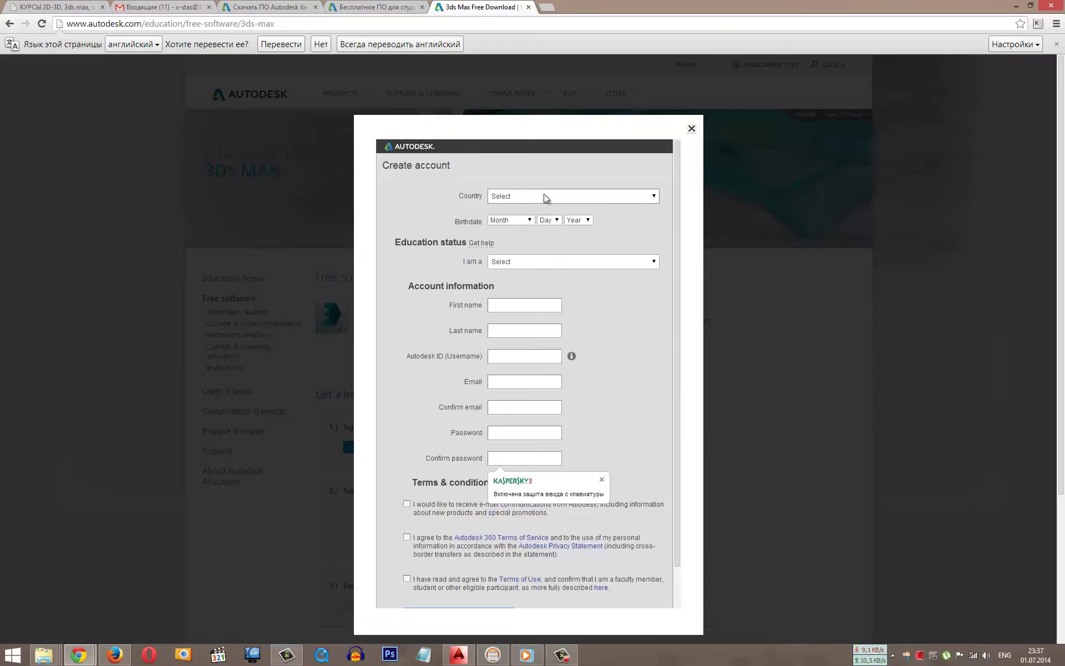
left_click(542, 195)
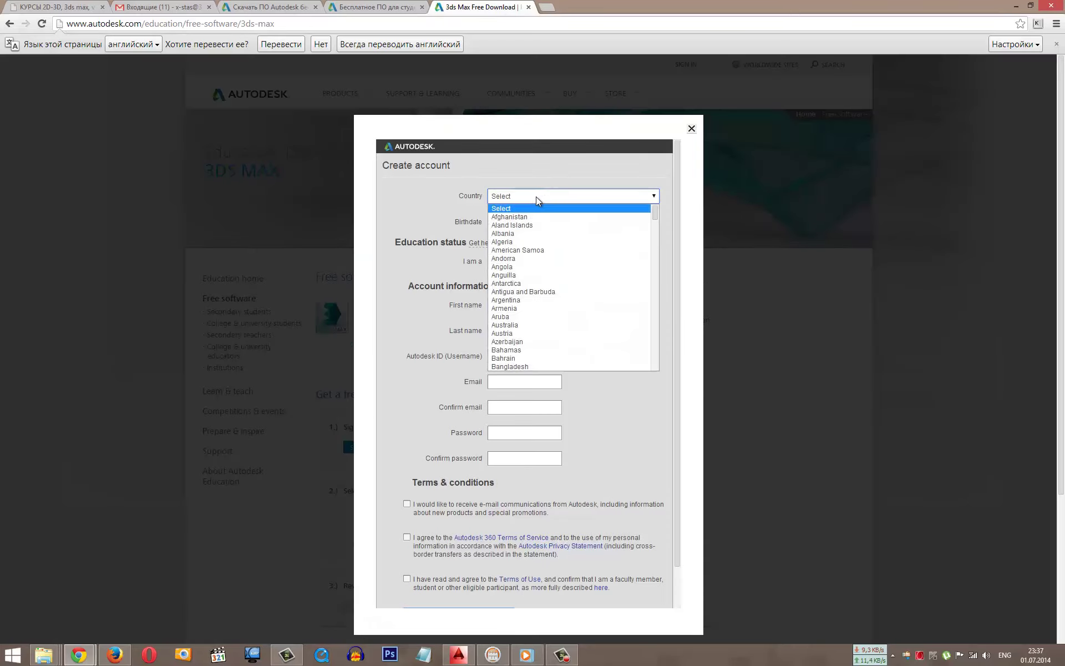
key("r")
key("r")
key("r")
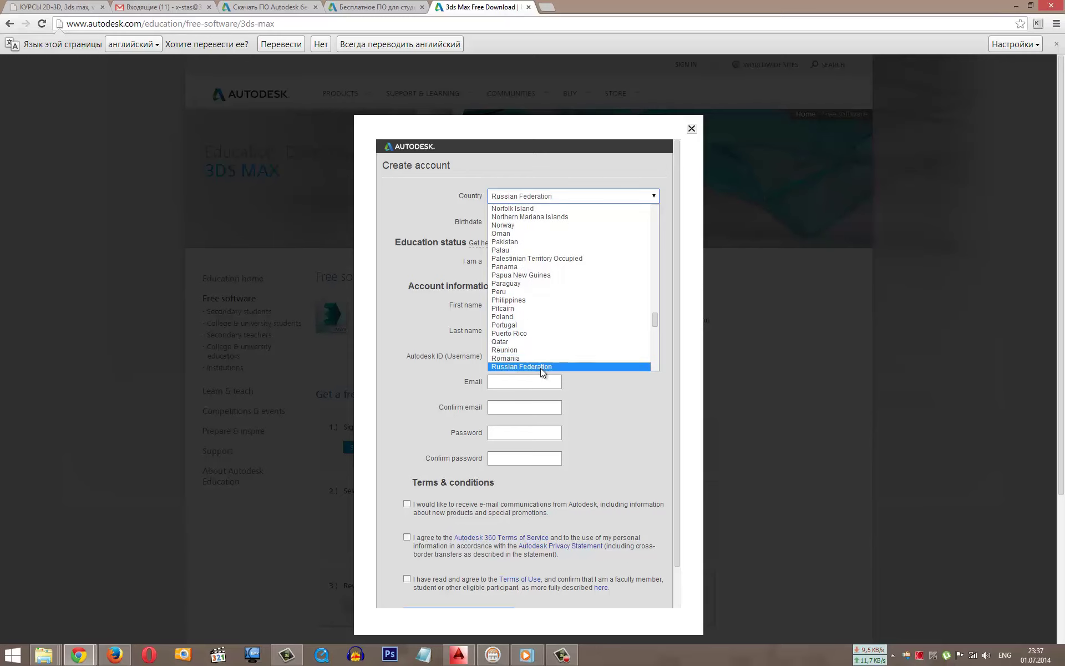
left_click(540, 366)
Step: Set education status to Student, school type Secondary, and school name ARHI.TEACH
left_click(520, 257)
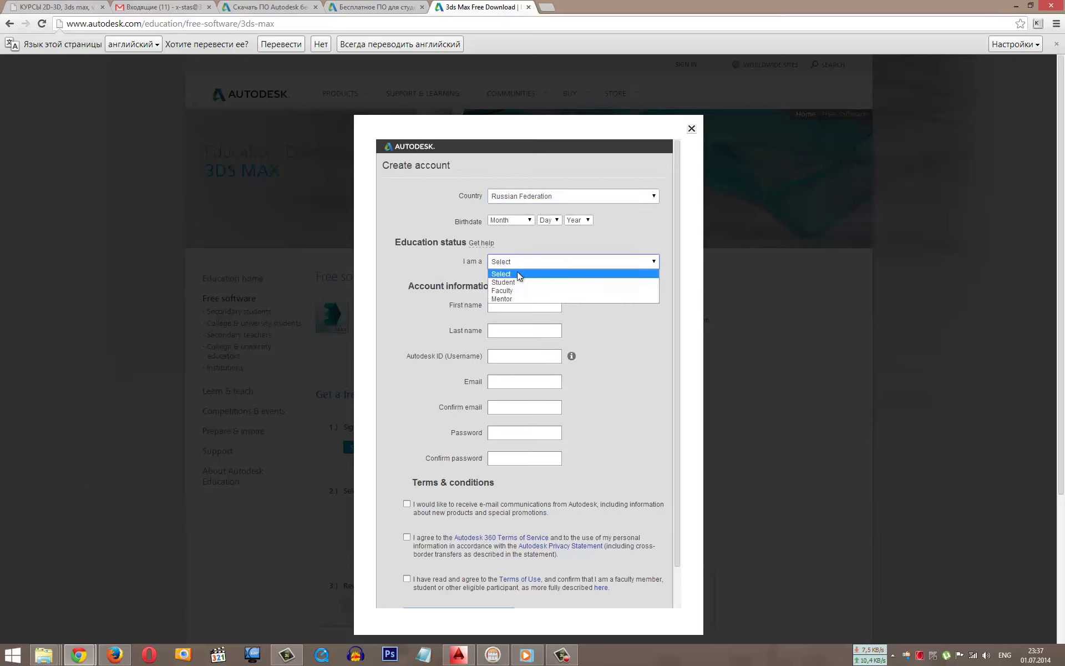
left_click(517, 282)
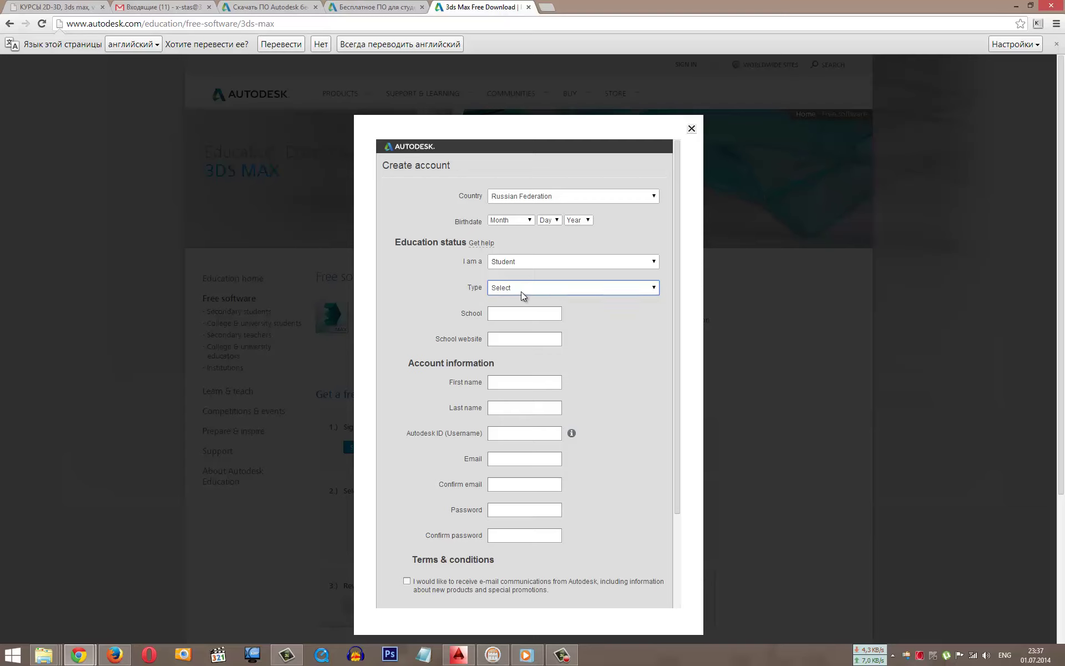
left_click(525, 290)
left_click(514, 309)
left_click(501, 315)
type("a")
type("RHI")
type(".")
type("TEACH")
type("3")
type("DR")
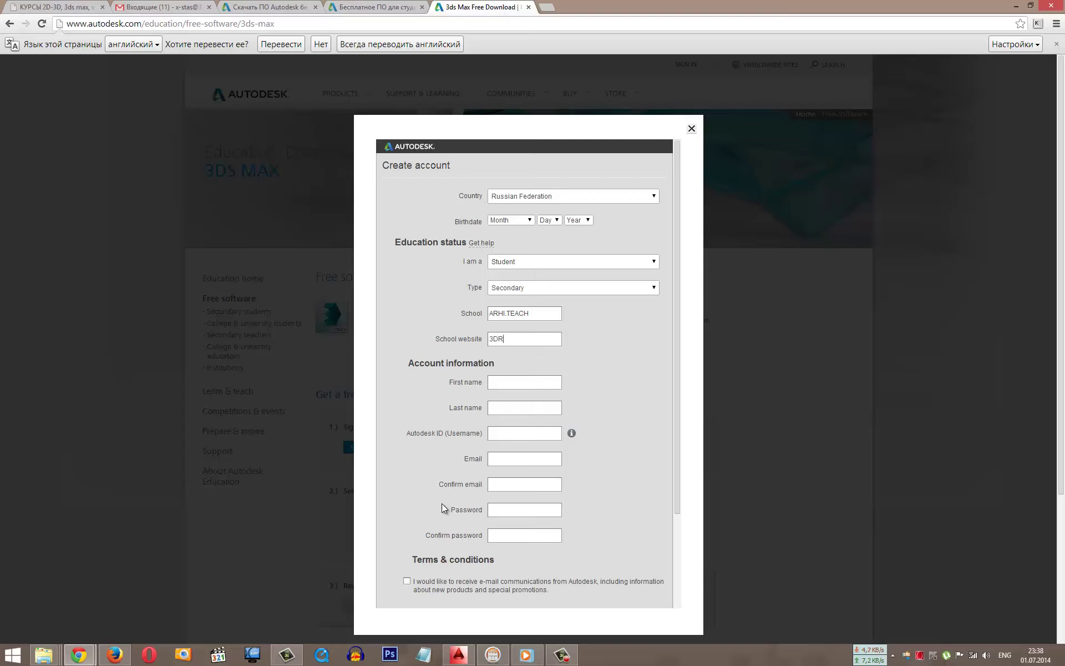
type("M")
Step: Correct the school website to 3DRND.RU and enter the first and last name
key("BackSpace")
key("BackSpace")
type("ND.R")
type("s")
key("BackSpace")
type("Sta")
left_click(492, 409)
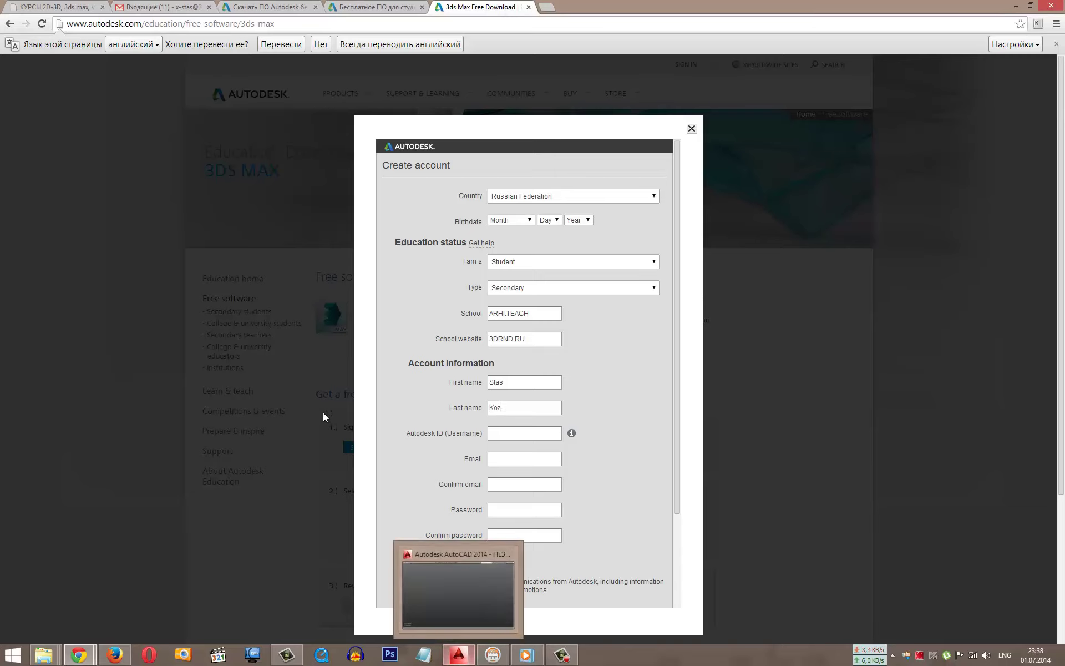
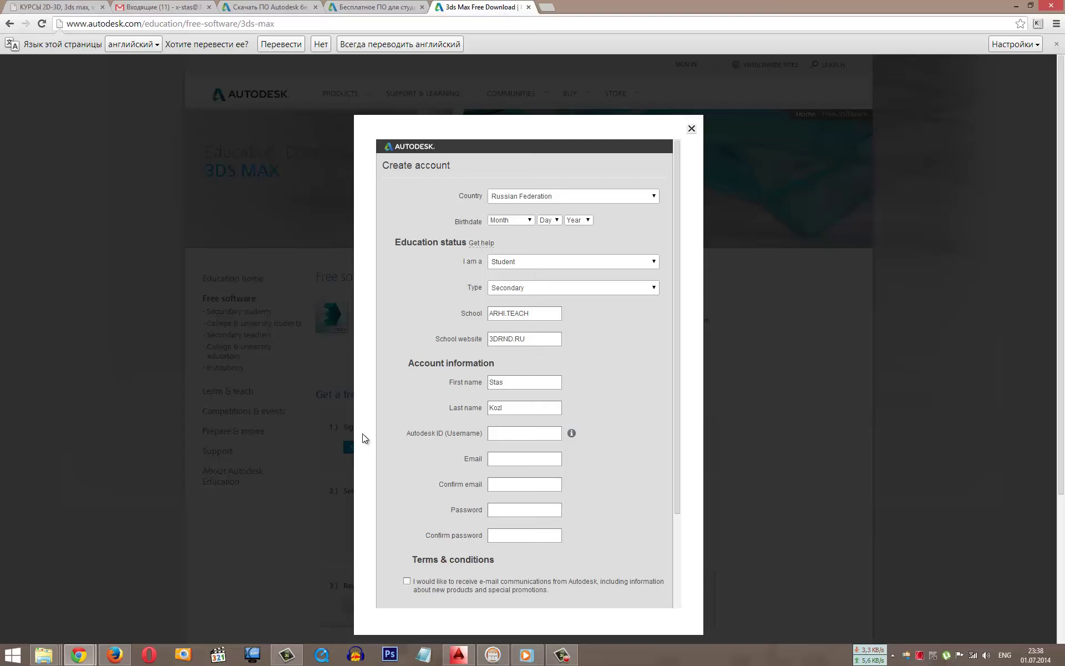
Step: Enter the username and e-mail address, pasting the e-mail into the confirmation field
left_click(544, 435)
type("x-stas")
left_click(507, 465)
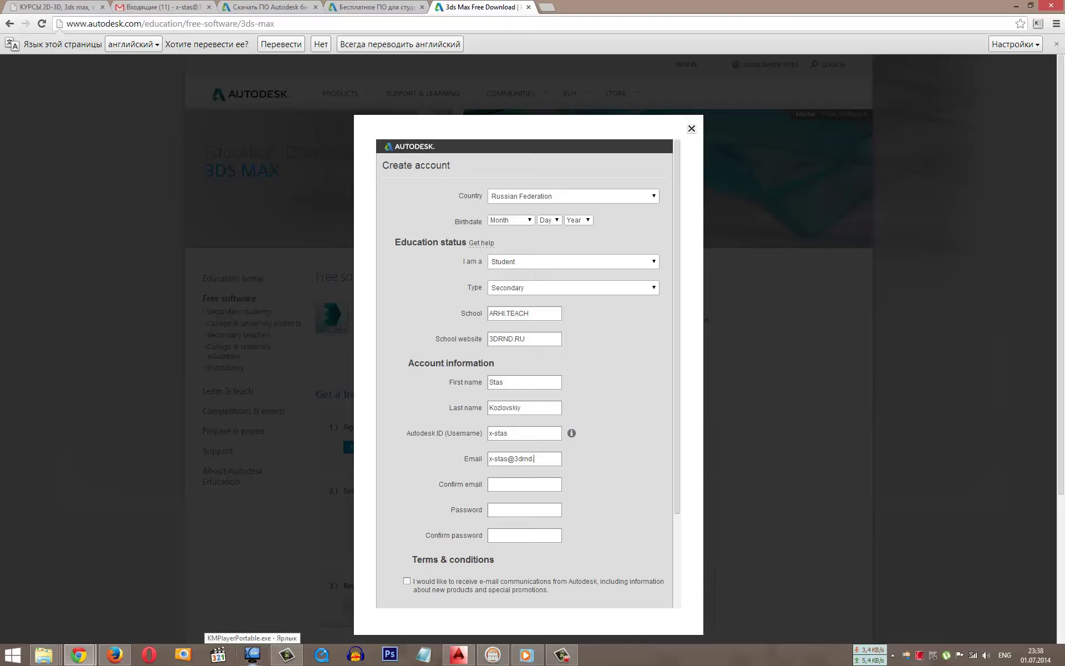
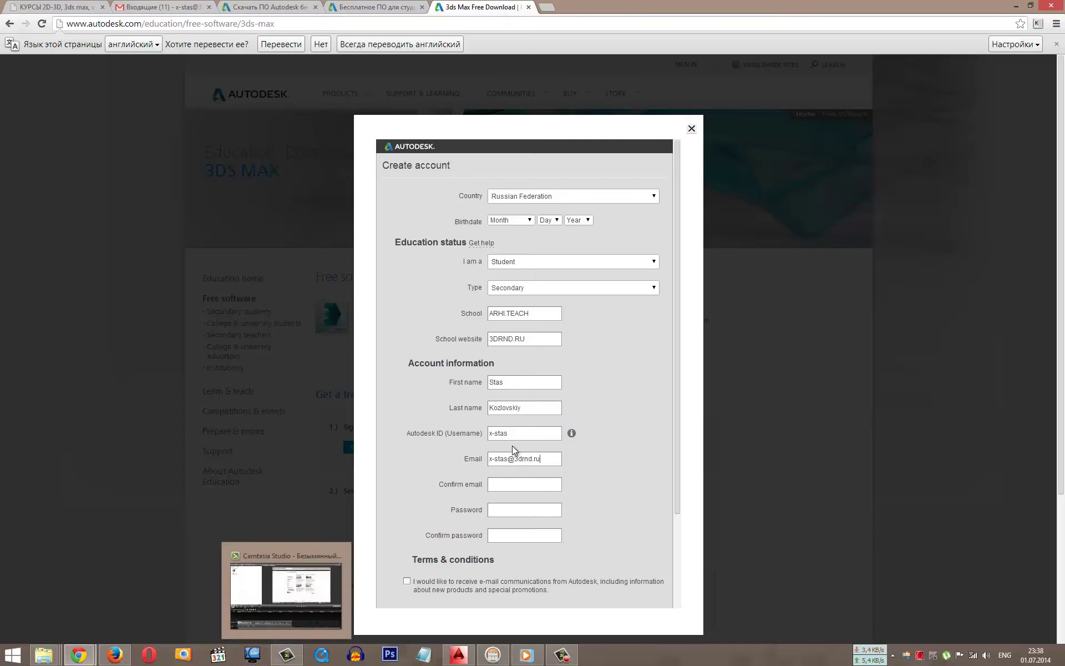
key("ctrl+a")
key("ctrl+c")
left_click(504, 485)
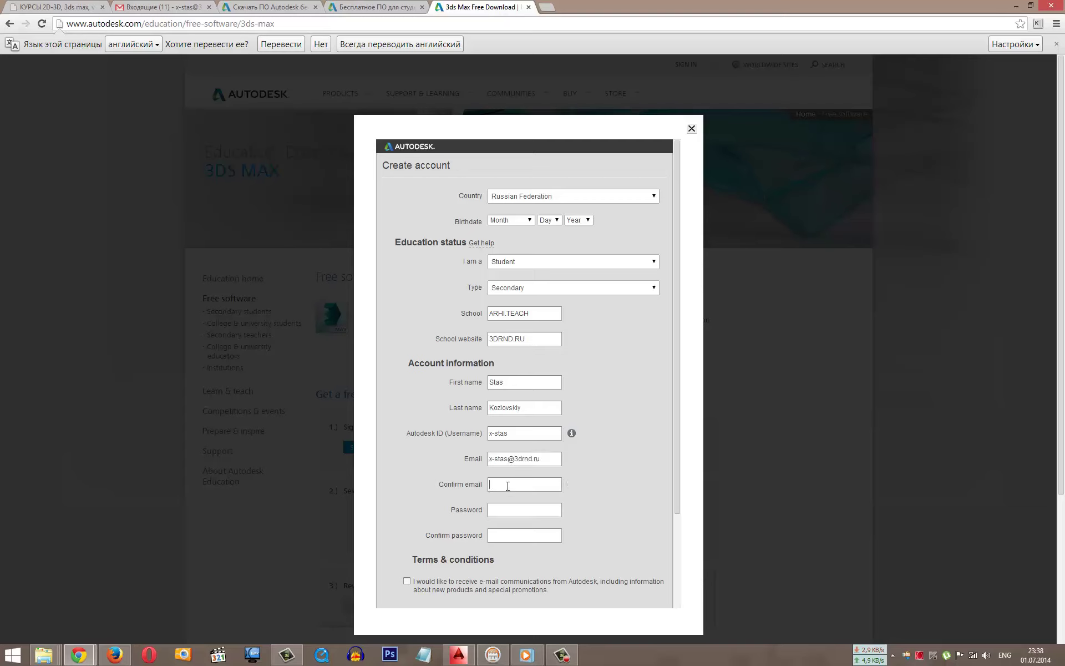
key("ctrl+v")
left_click(511, 512)
Step: Type the account password in the Password field
key("alt+shift")
type("***")
key("BackSpace")
key("BackSpace")
key("BackSpace")
key("BackSpace")
key("BackSpace")
type("*******")
left_click(506, 539)
Step: Fill the password confirmation and tick the Autodesk 360 Terms of Service and Terms of Use boxes
type("***")
scroll(502, 525, "down", 3)
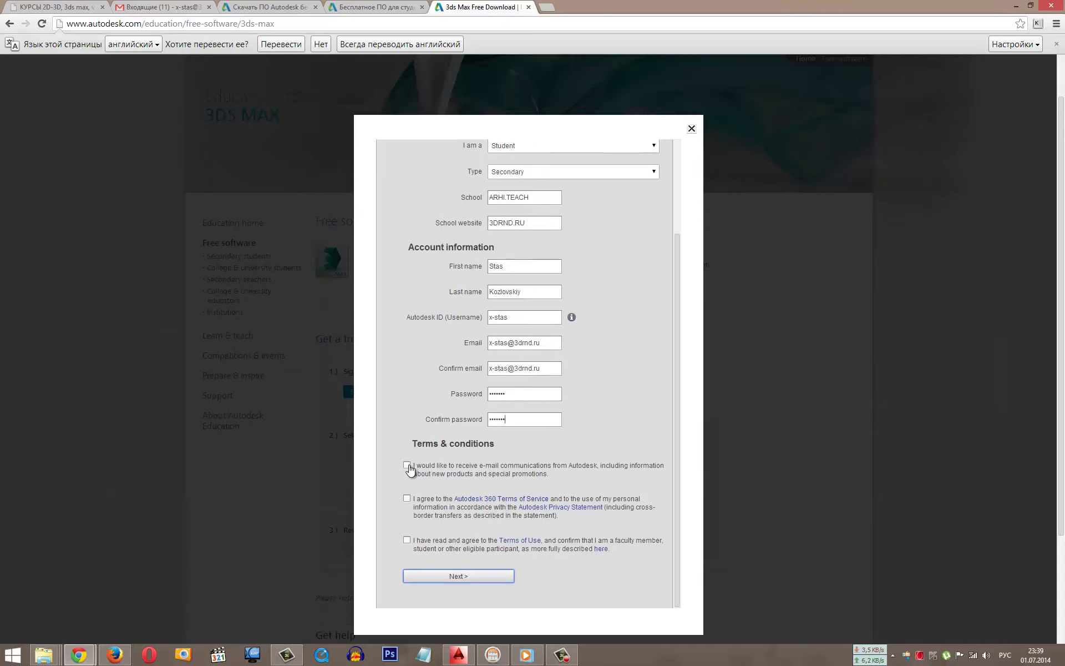
left_click(407, 505)
left_click(407, 515)
left_click(407, 557)
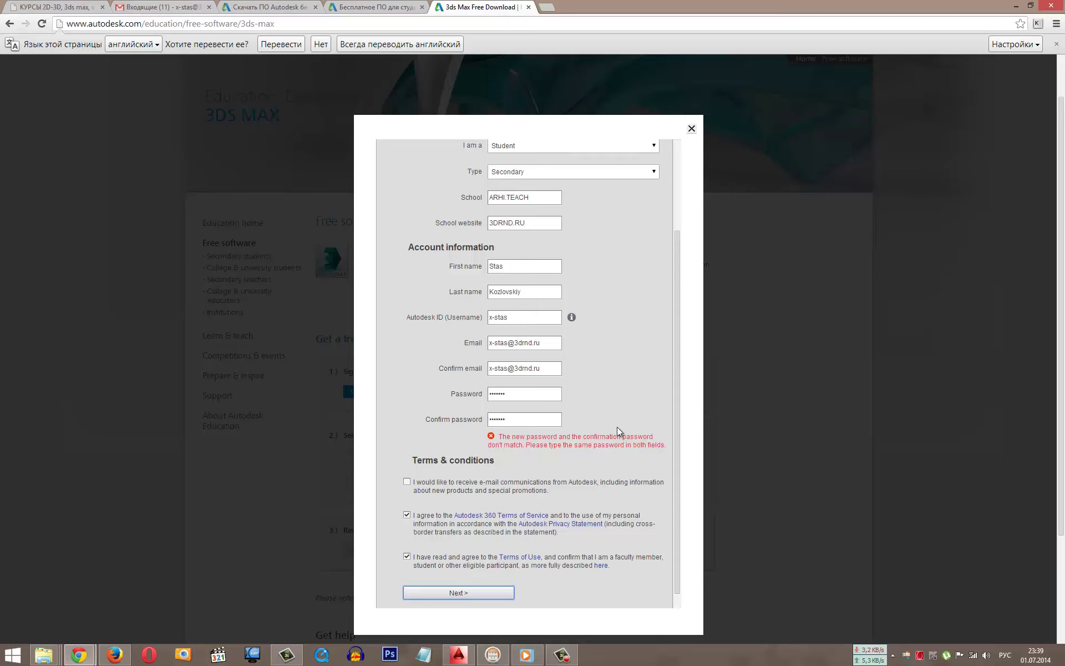
Step: Retype both passwords and submit the form with Next
double_click(498, 395)
type("•••••••")
double_click(498, 419)
type("••••••")
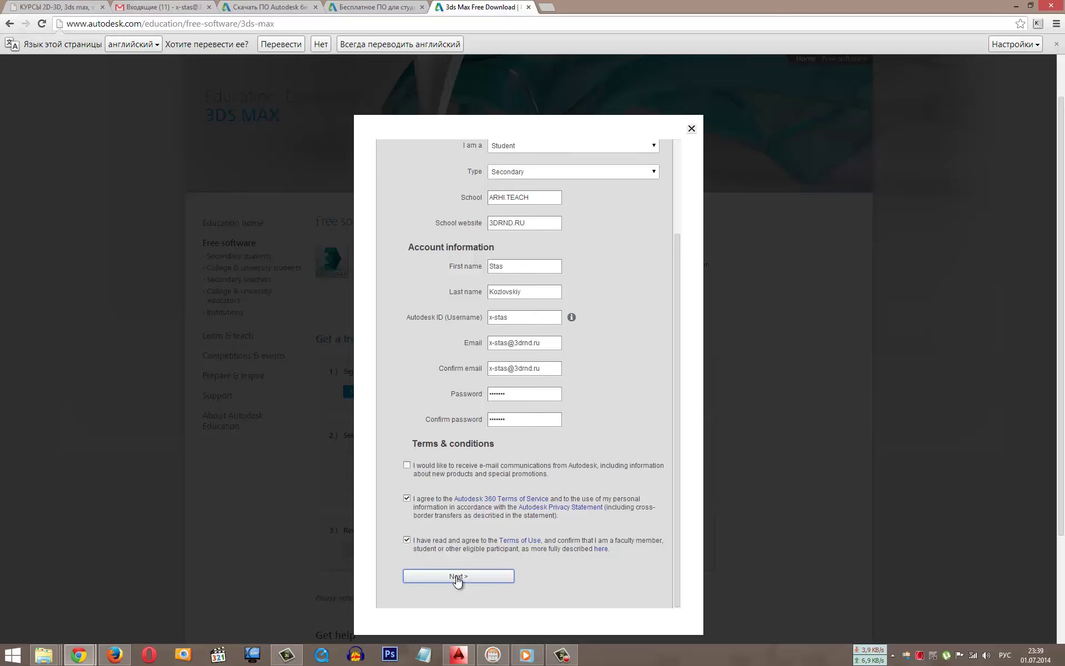
left_click(459, 575)
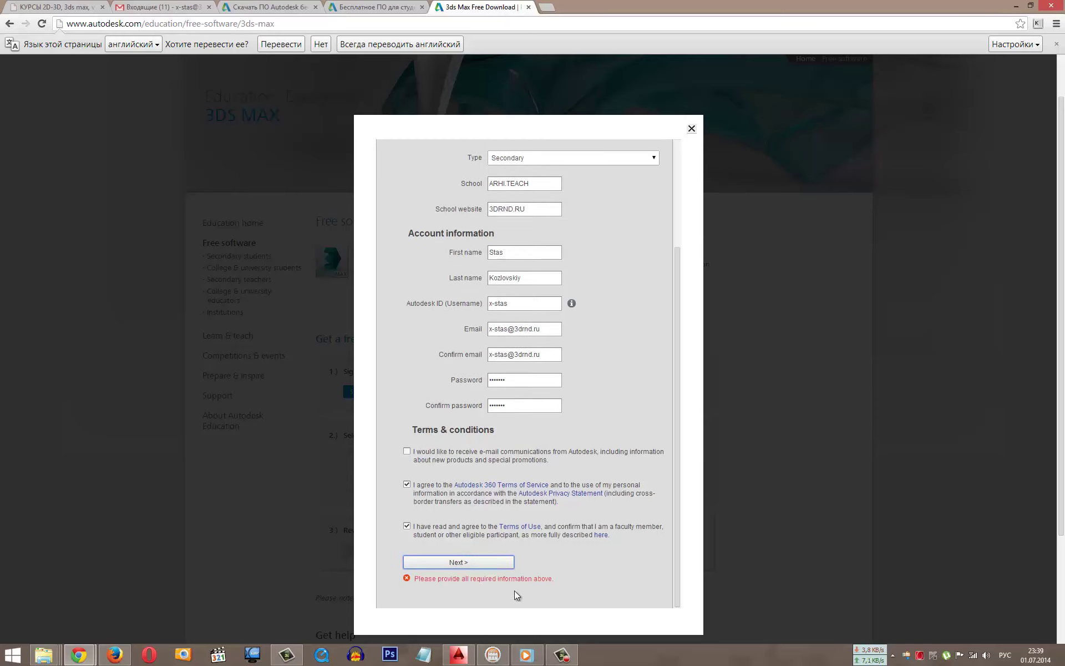
scroll(514, 591, "down", 3)
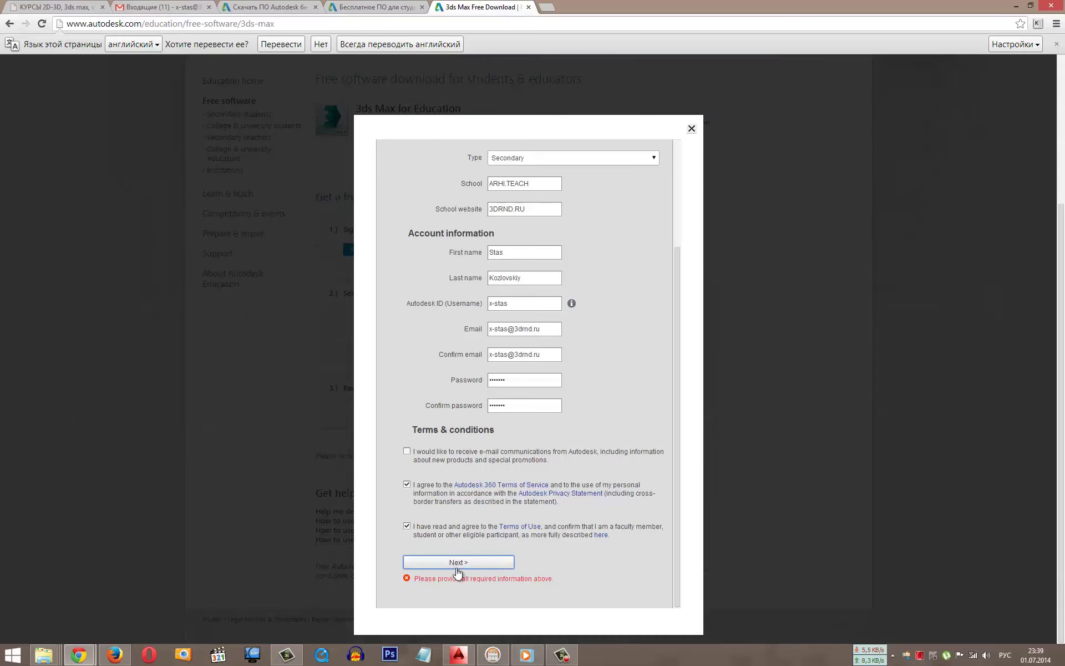
scroll(519, 581, "up", 3)
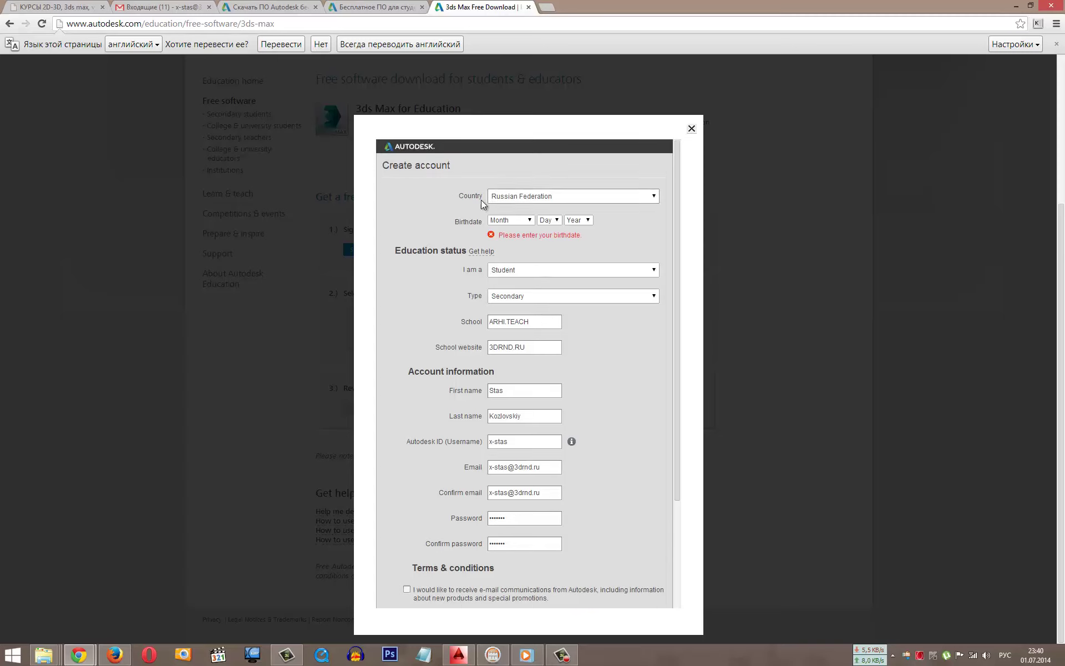
Step: Set the birthdate to November with a day and year, then resubmit the form
left_click(515, 220)
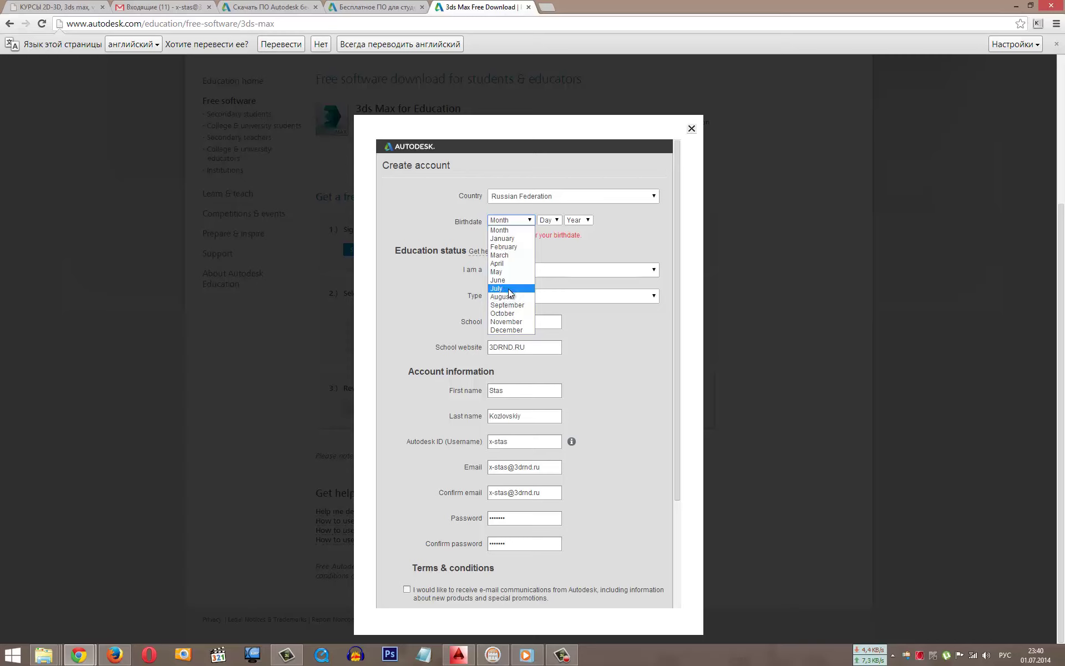
left_click(512, 322)
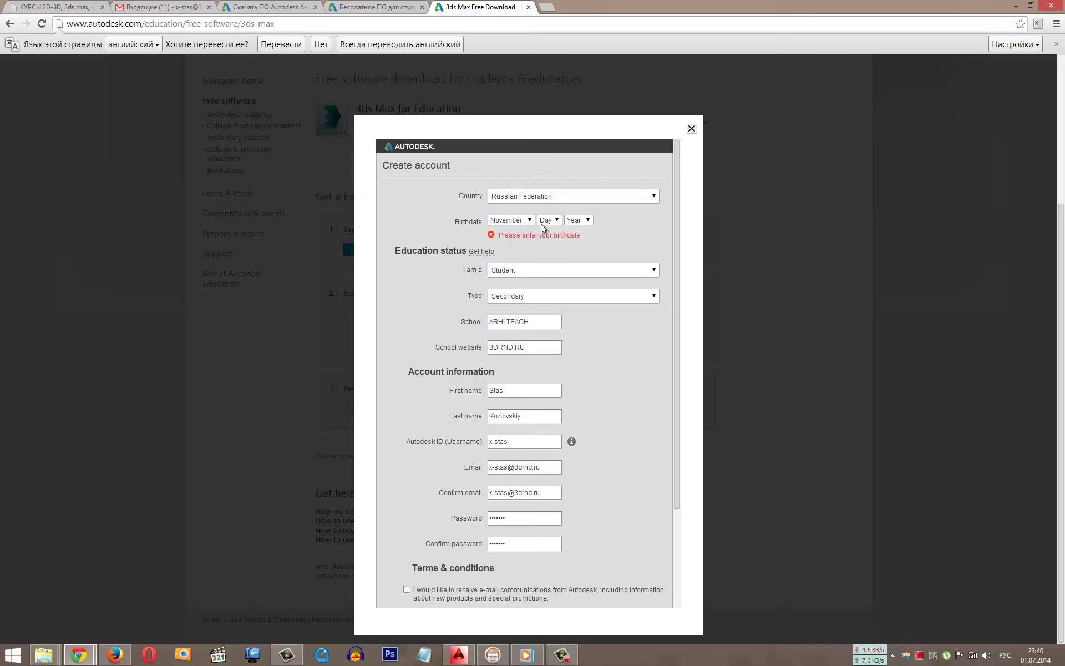
left_click(541, 223)
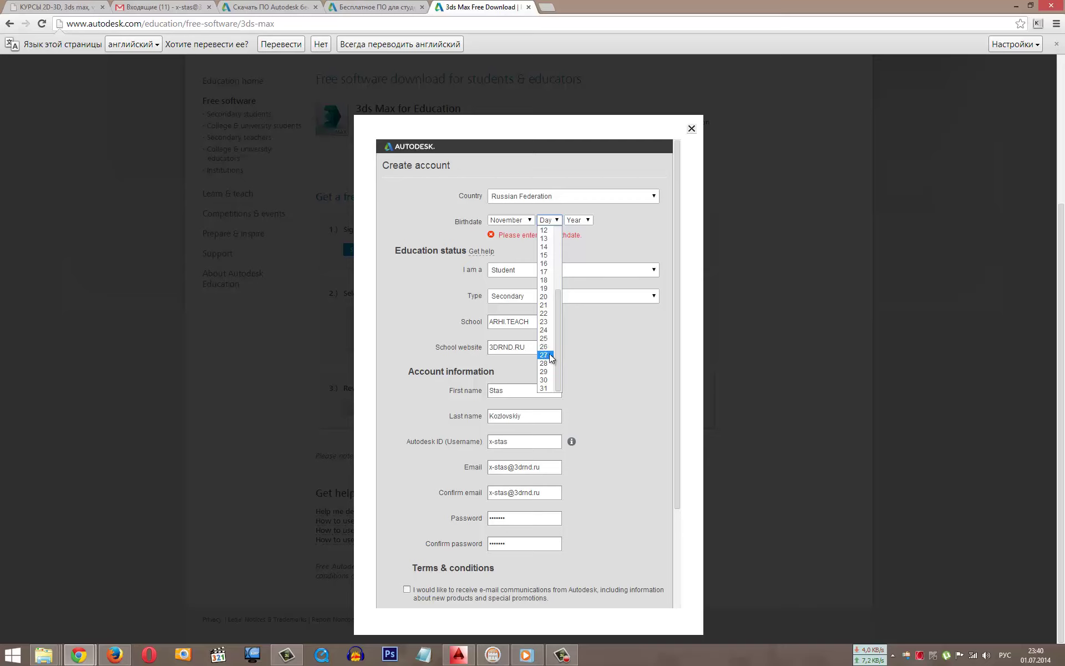
left_click(544, 338)
left_click(579, 220)
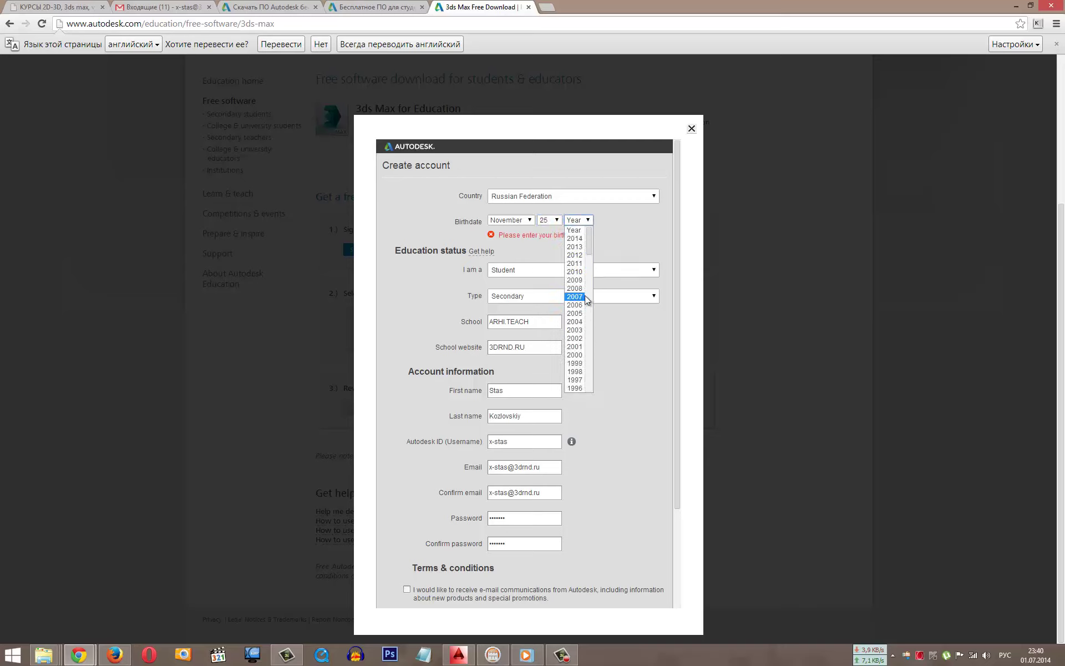
scroll(580, 333, "down", 7)
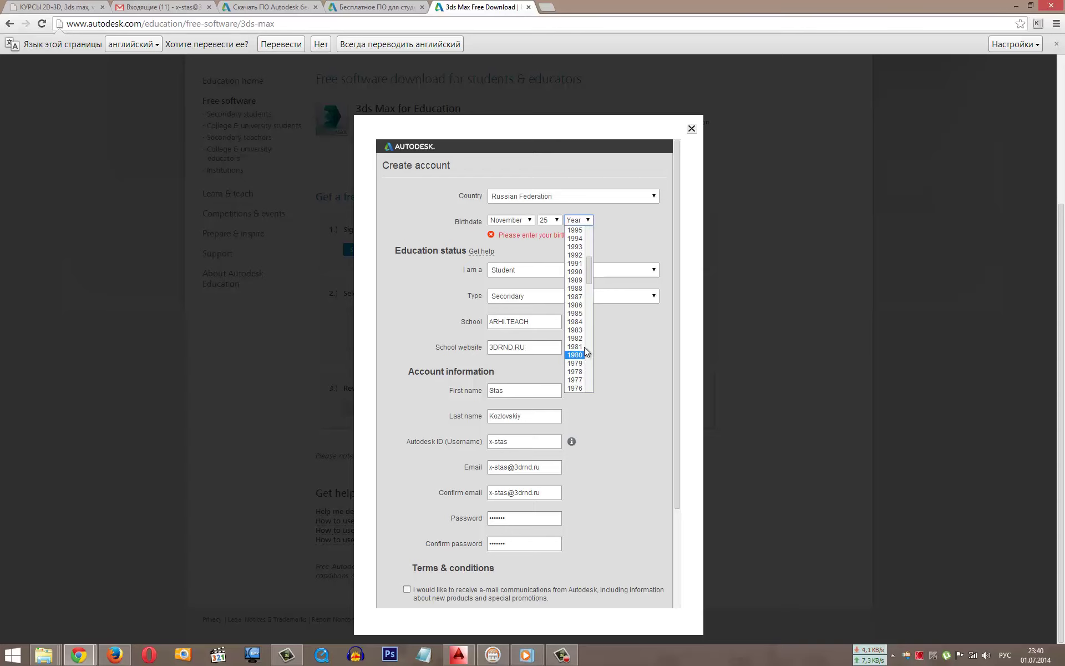
left_click(583, 297)
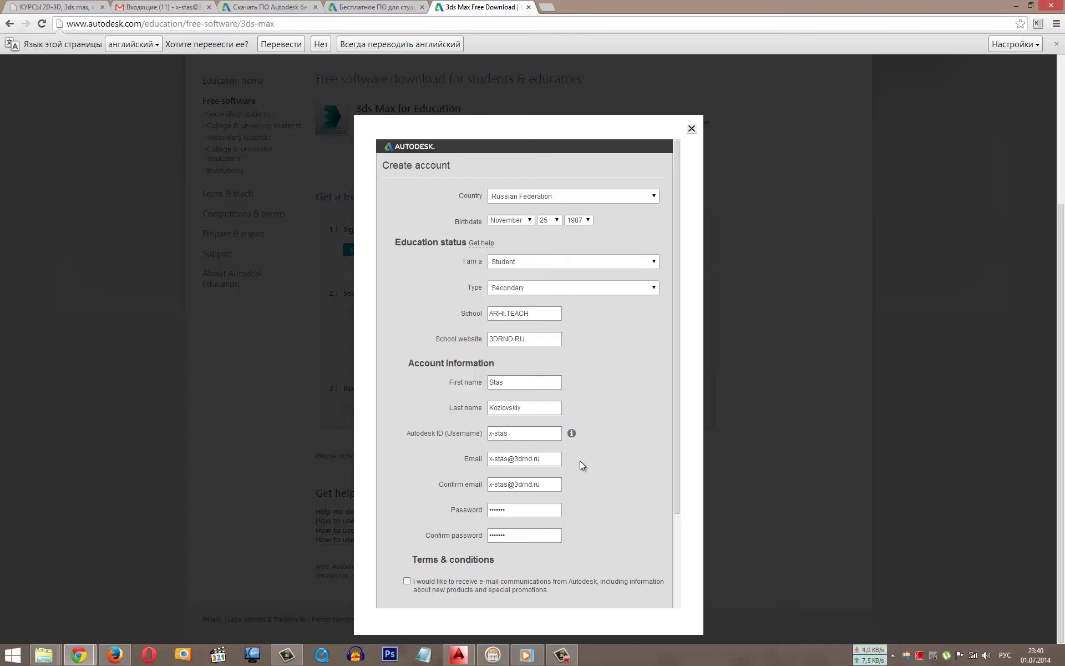
scroll(580, 461, "down", 3)
left_click(477, 575)
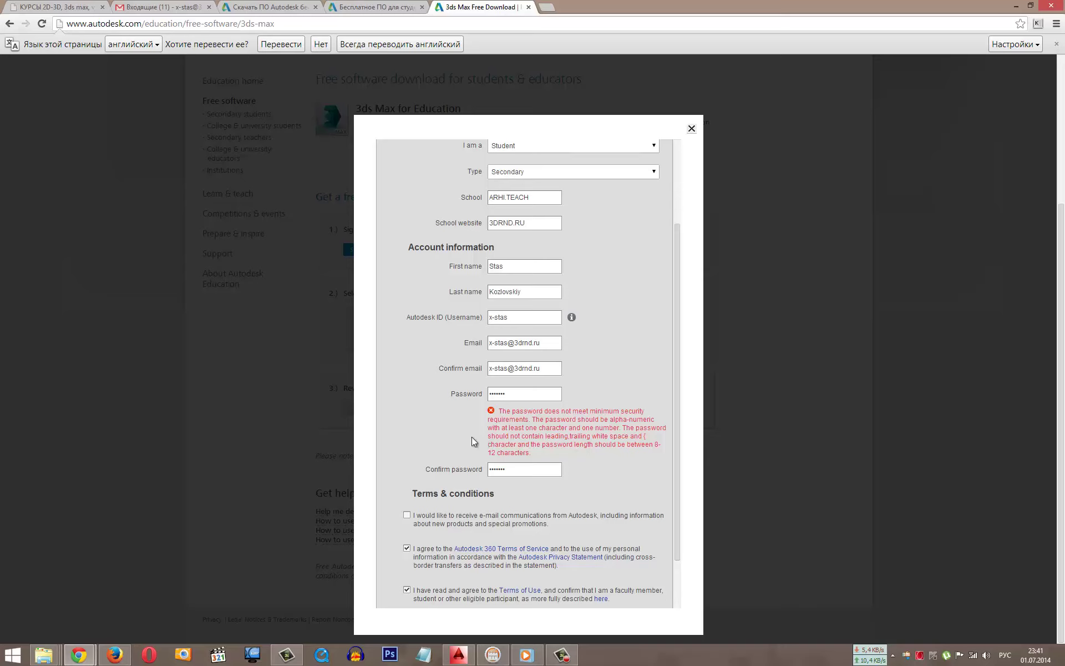
Step: Highlight and read the password security requirements message
left_click_drag(653, 449, 617, 467)
left_click_drag(524, 455, 522, 452)
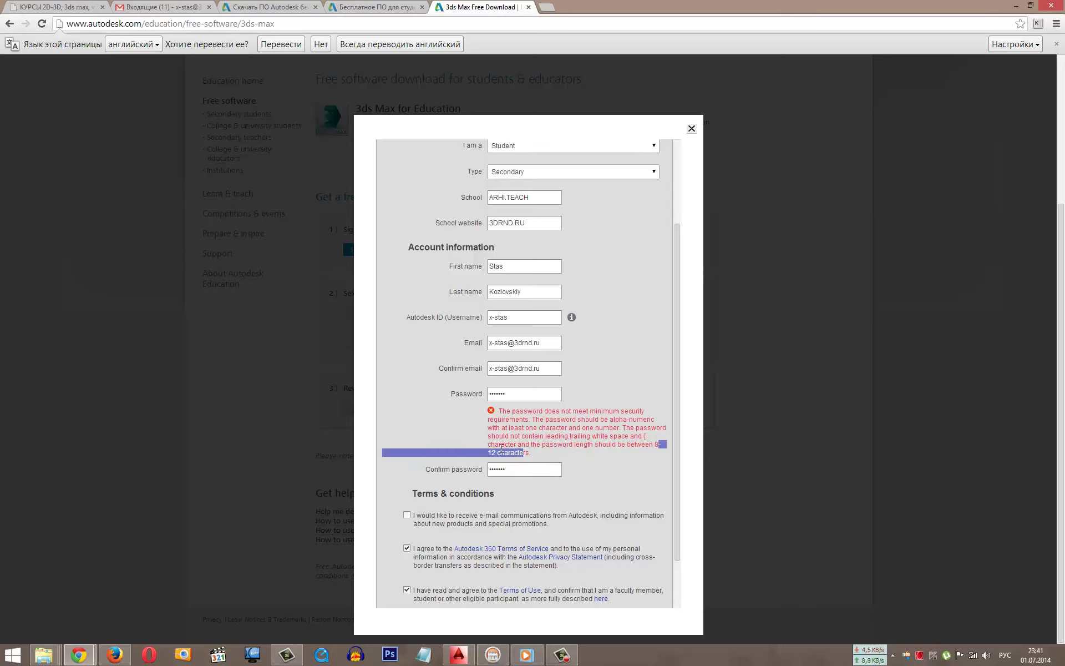
left_click(524, 419)
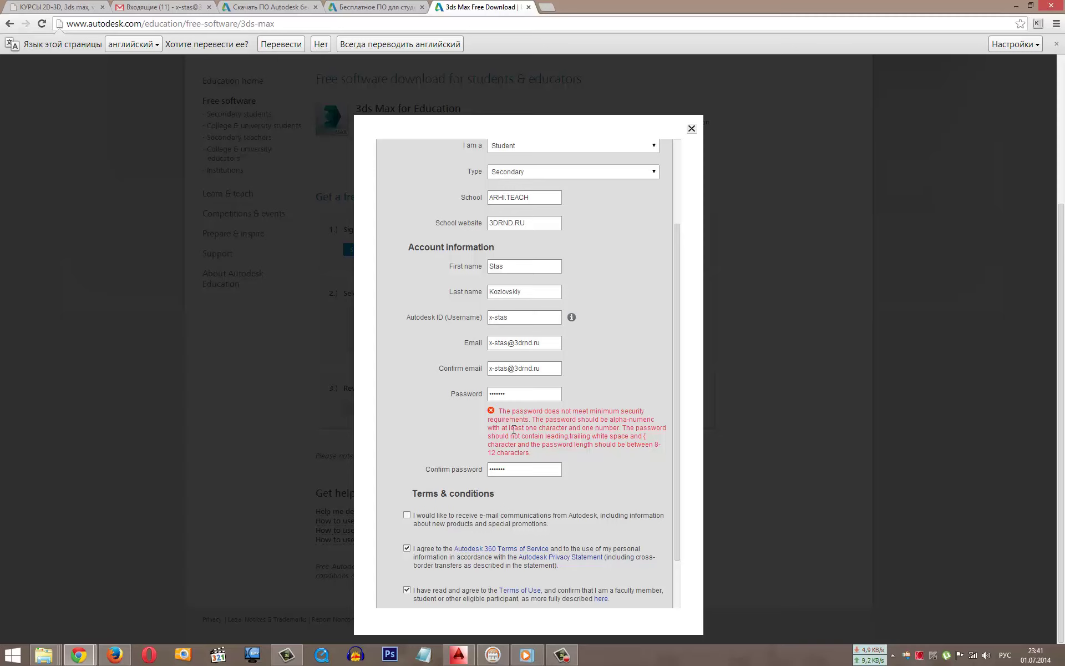
scroll(515, 376, "up", 1)
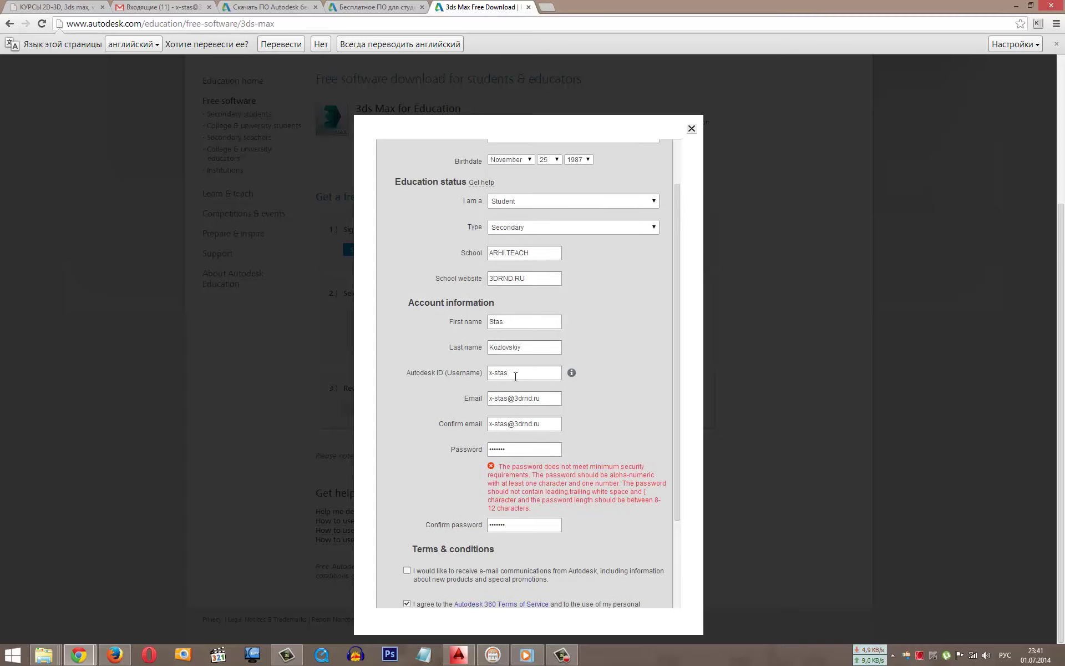
Step: Enter a new numeric password in both password fields and resubmit the registration
double_click(514, 452)
type("12345678901")
key("Tab")
type("12345678")
key("BackSpace")
key("BackSpace")
key("BackSpace")
key("BackSpace")
key("BackSpace")
key("BackSpace")
type("234567890")
scroll(455, 500, "down", 2)
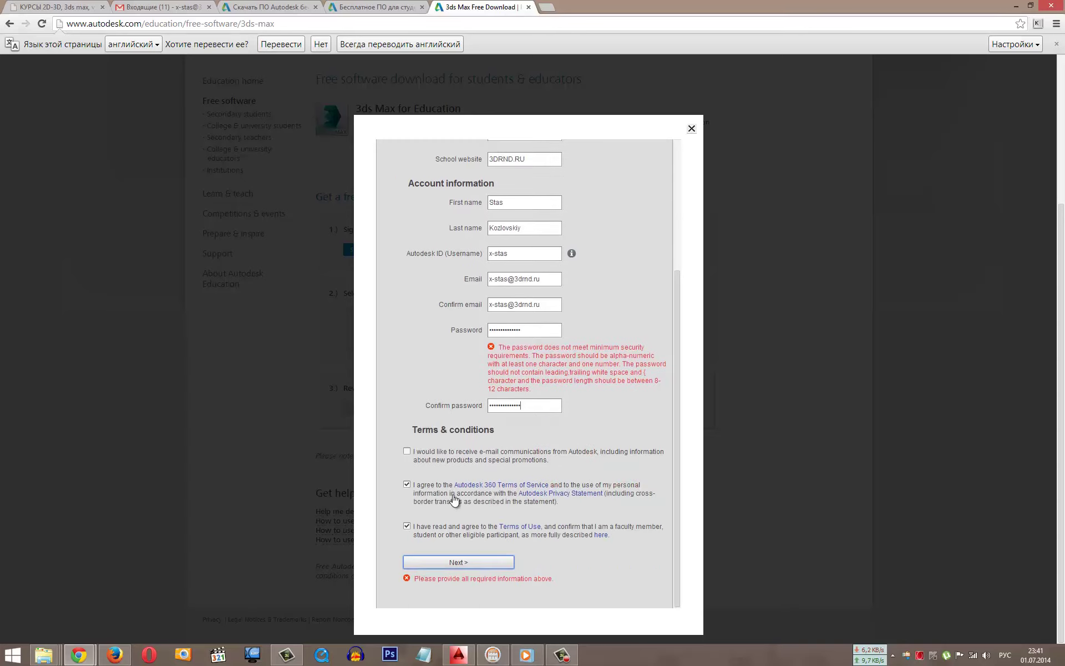
left_click(430, 563)
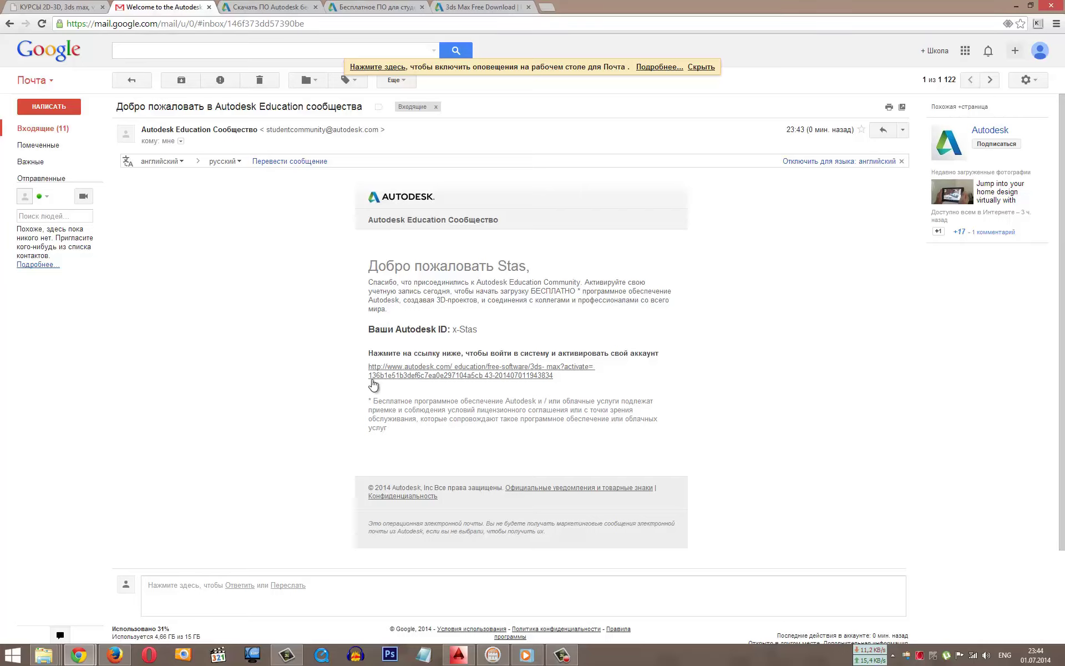
Step: Follow the activation link in the Autodesk welcome e-mail
left_click(452, 377)
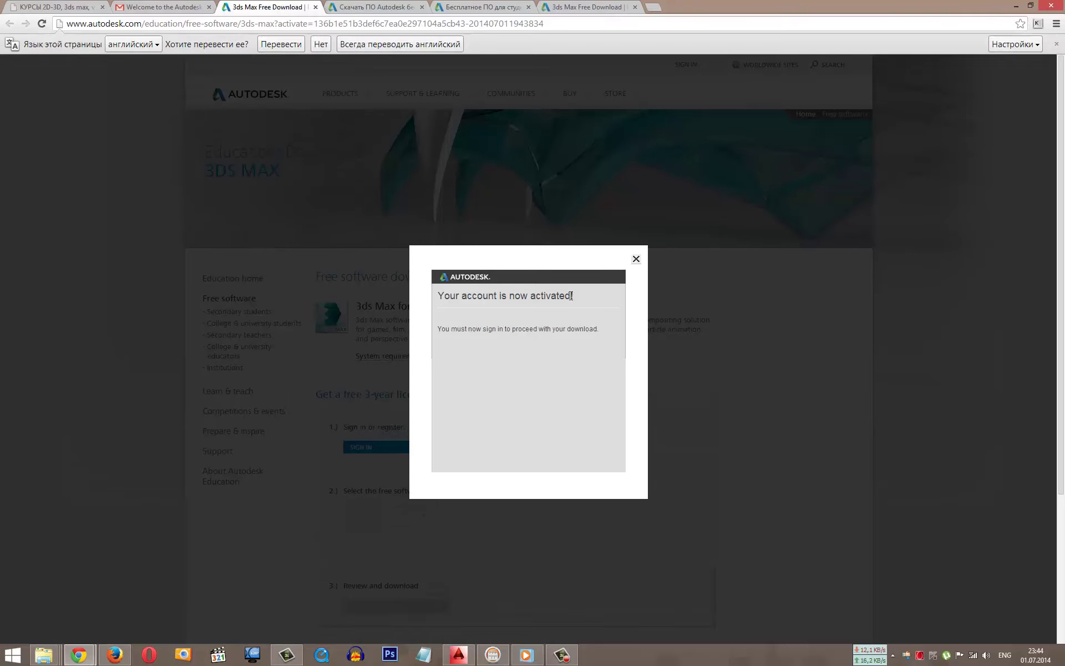
Step: Close the 'Your account is now activated' notice and choose SIGN IN under step 1
left_click_drag(571, 295, 494, 297)
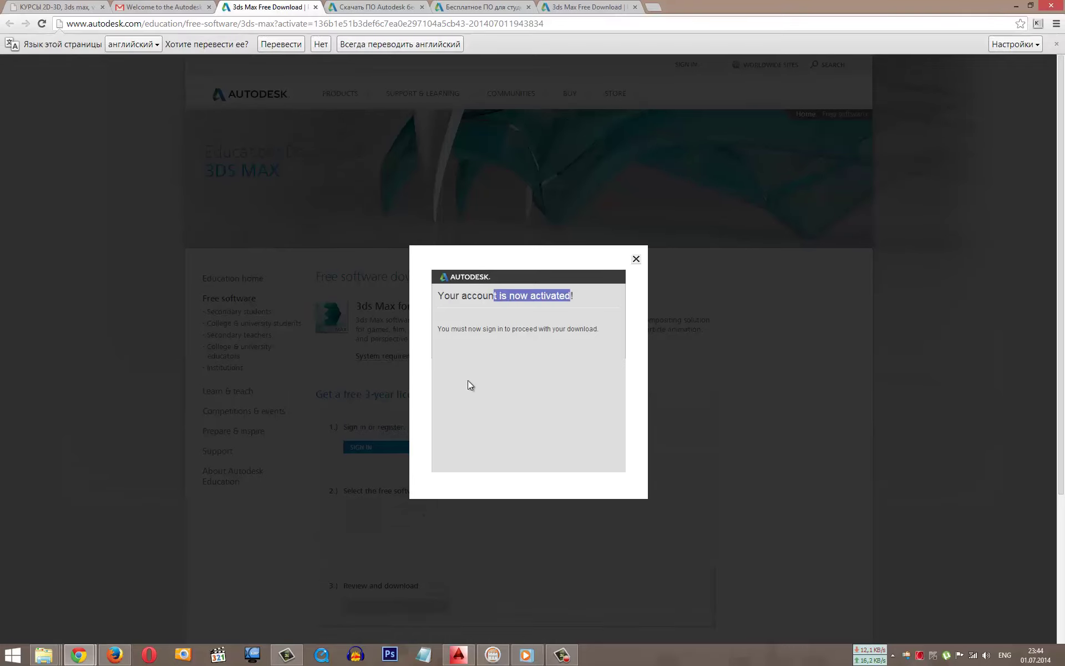
left_click(636, 260)
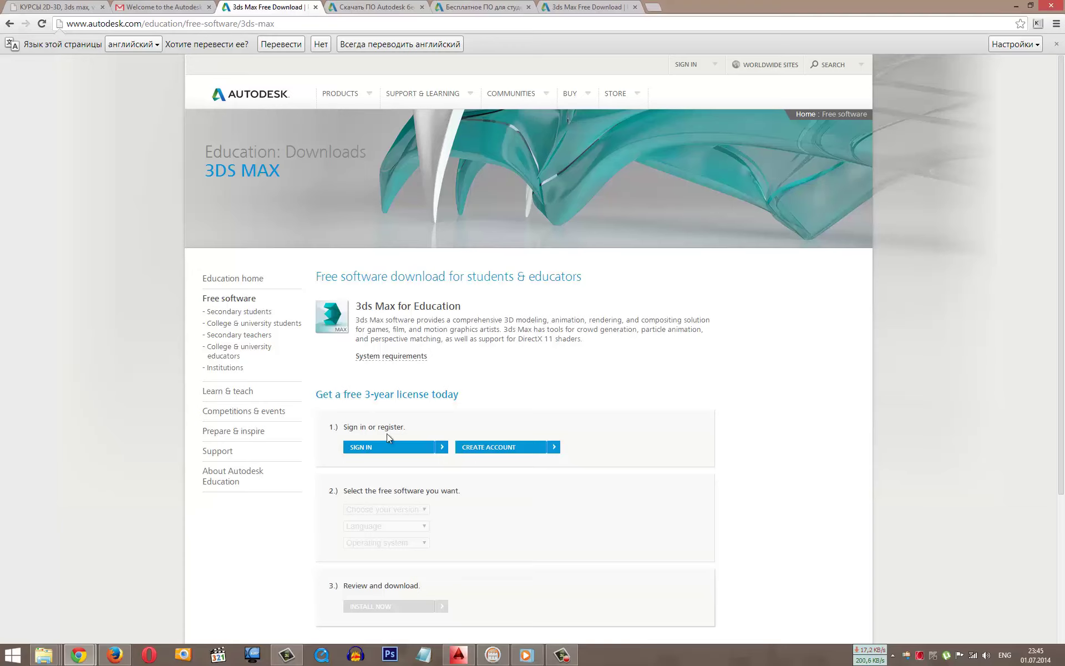
left_click(400, 448)
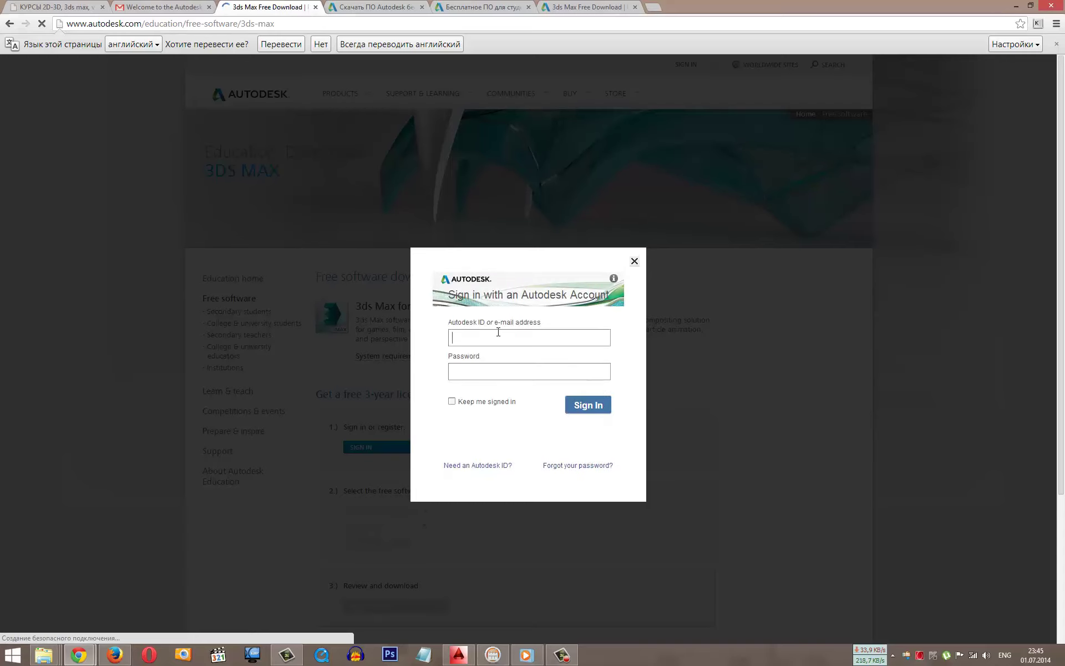
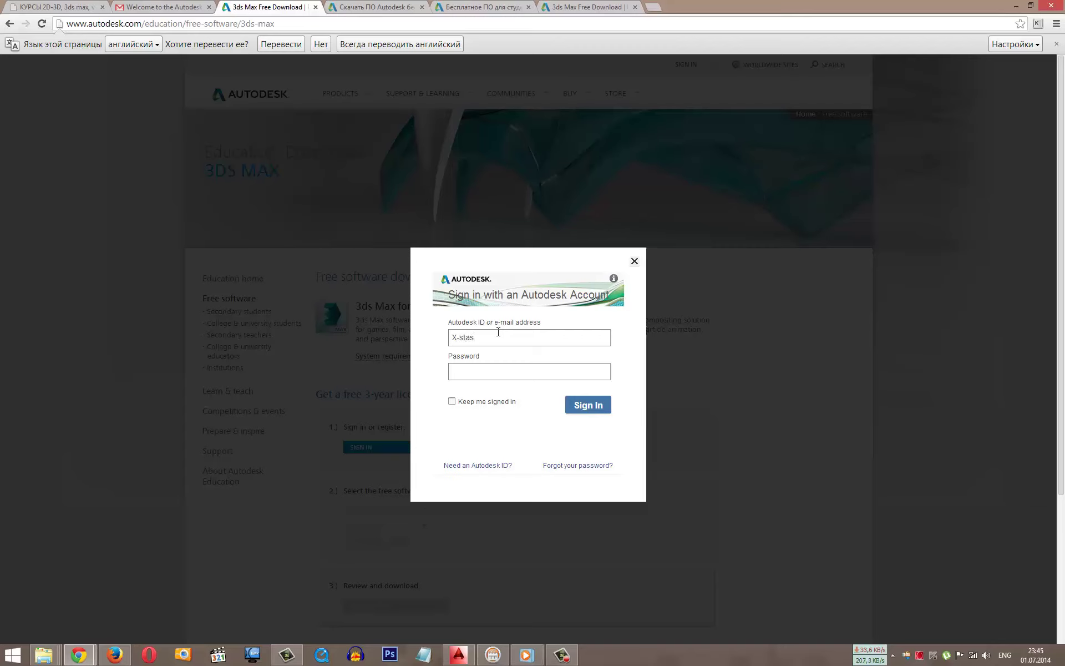
Step: Sign in with the Autodesk ID e-mail and account password, with Keep me signed in ticked
type("***")
key("BackSpace")
key("BackSpace")
type("************")
left_click(470, 403)
key("Return")
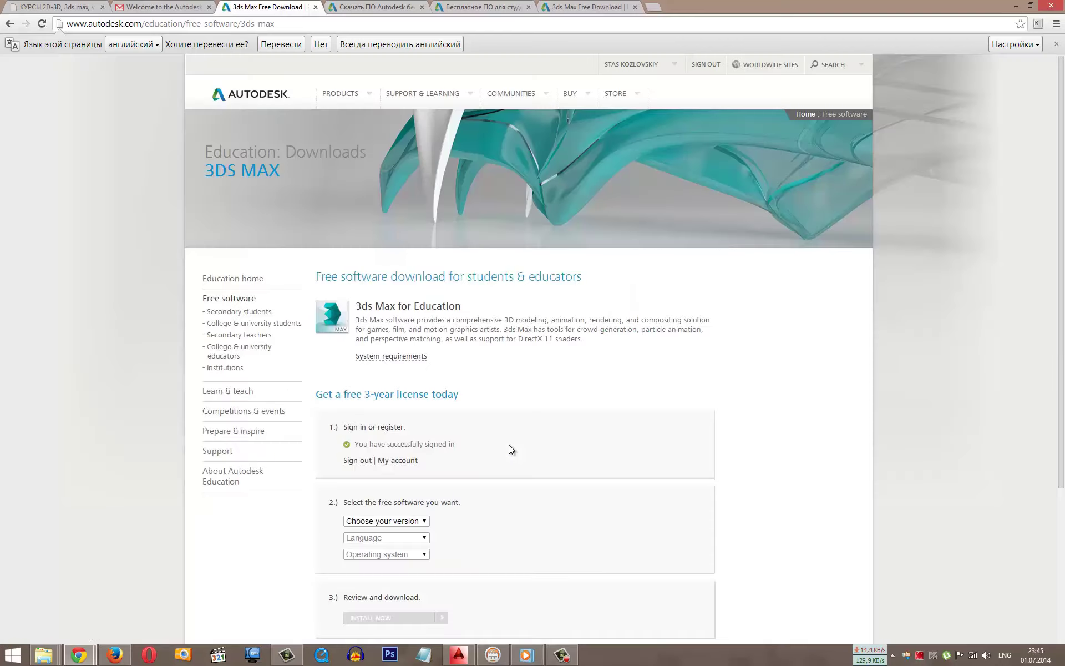
scroll(488, 406, "down", 3)
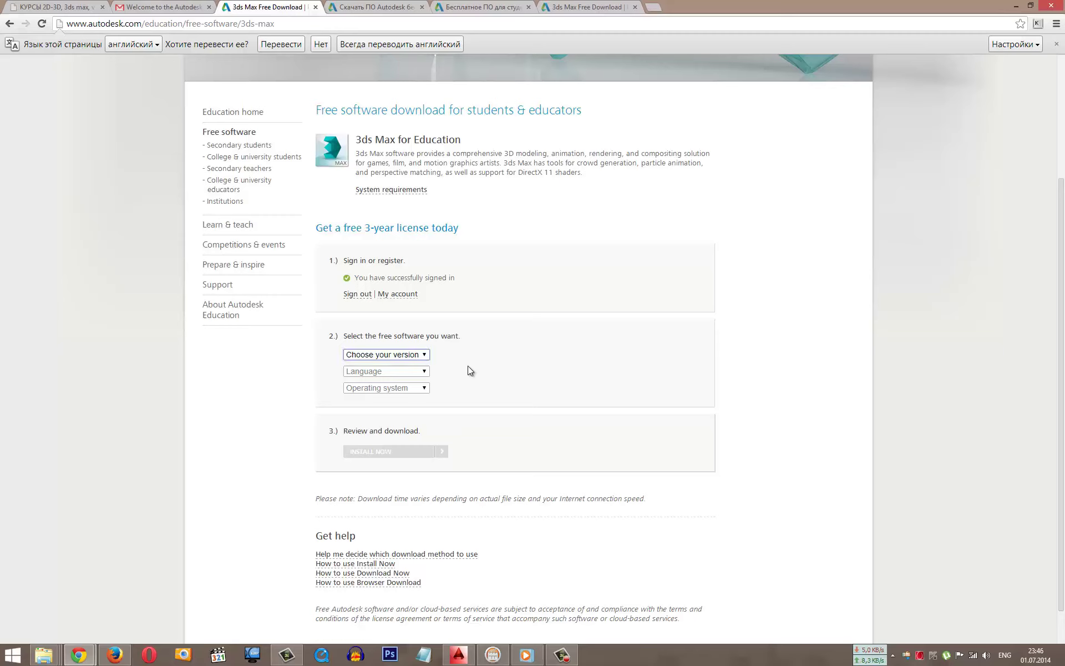
Step: Pick version 3ds Max 2015, language English and operating system Windows 64-bit
left_click(398, 354)
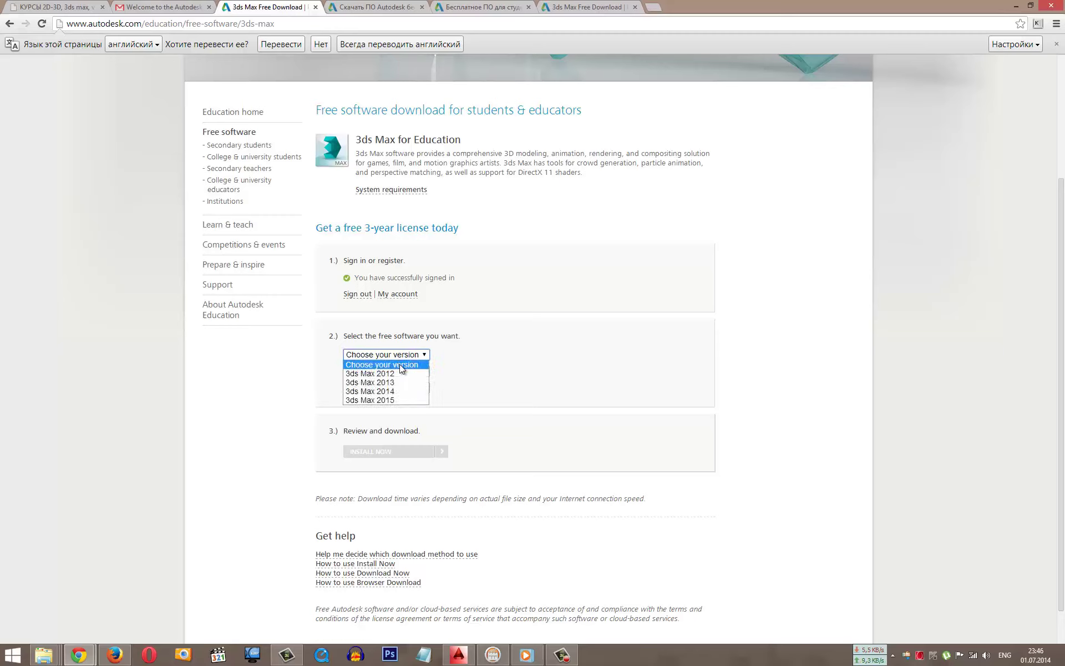
left_click(387, 401)
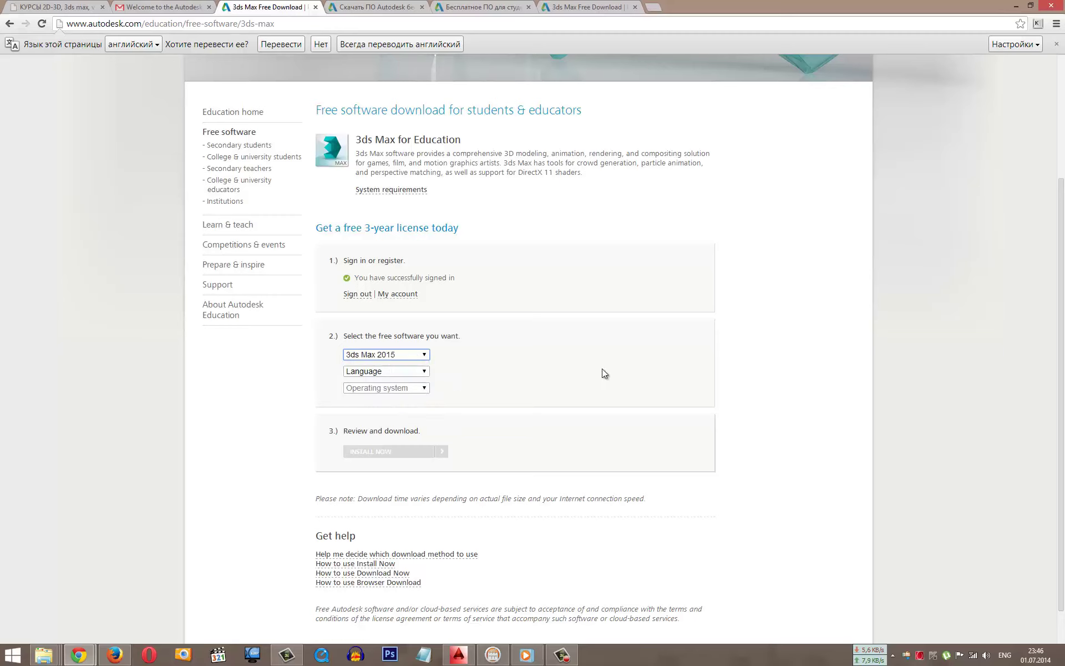
left_click(393, 373)
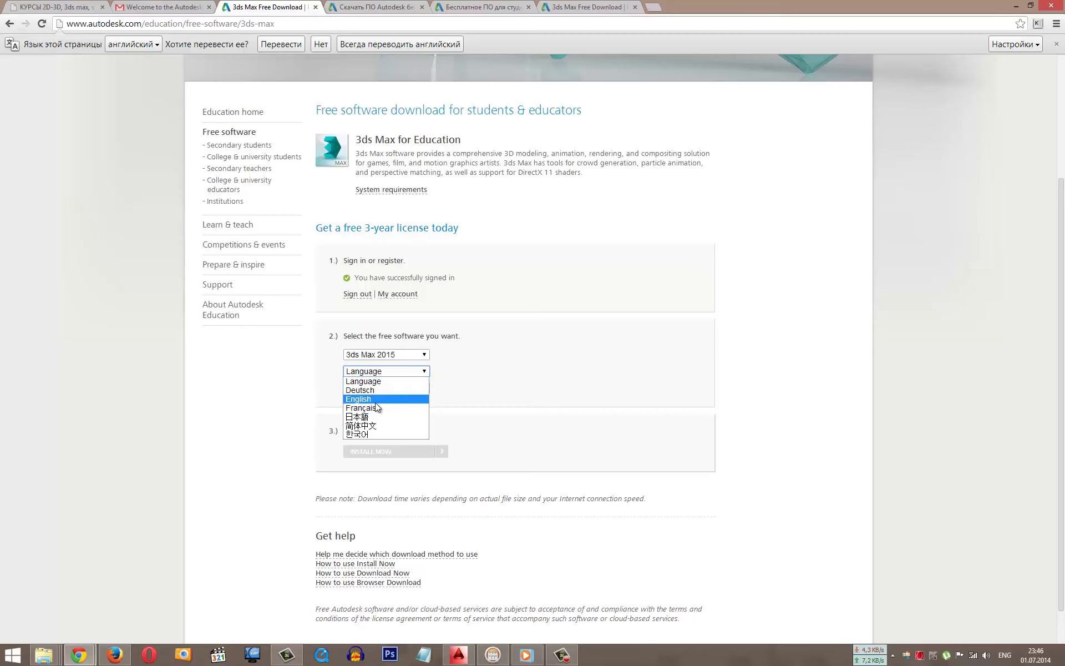
left_click(374, 400)
left_click(380, 388)
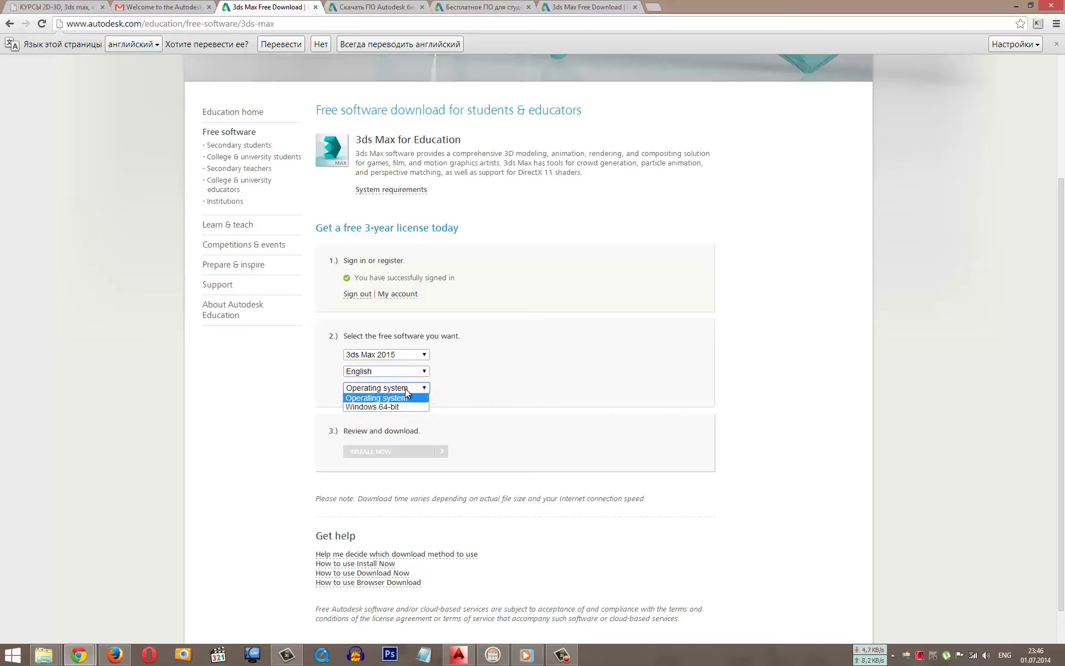
left_click(359, 407)
scroll(561, 388, "down", 1)
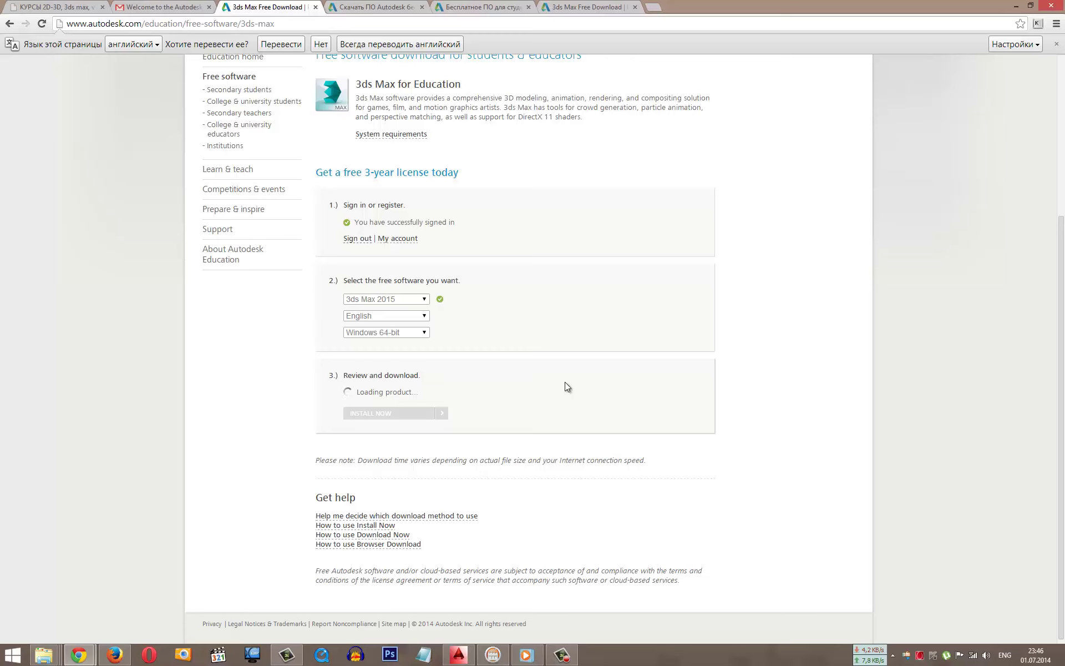
Step: Start the 3ds Max 2015 install and copy the issued serial number via Копировать
scroll(565, 386, "down", 2)
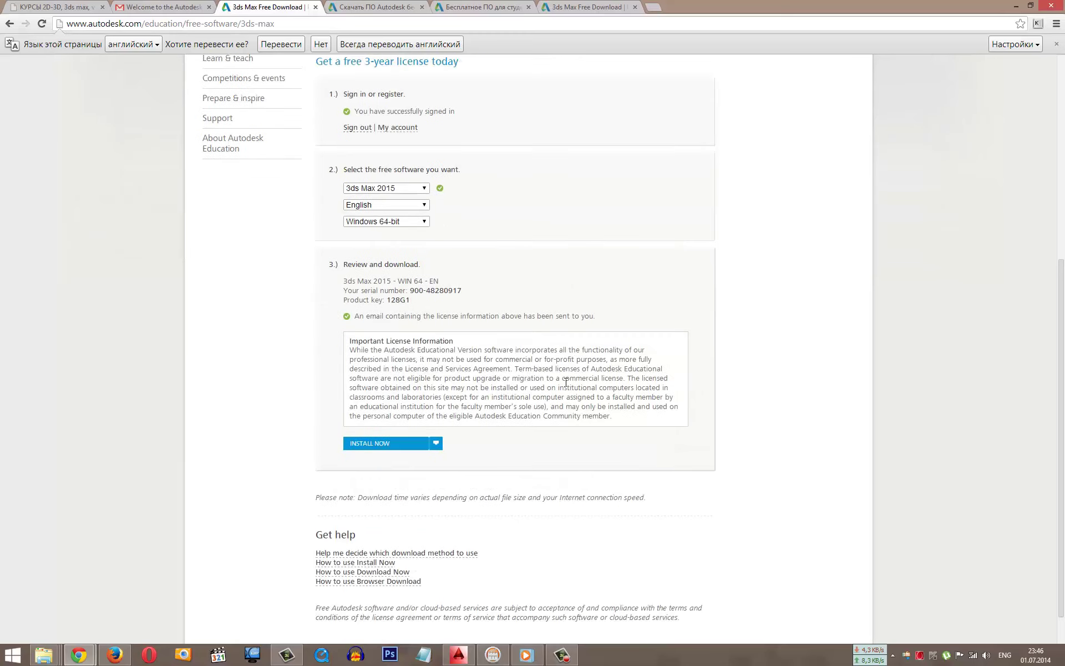
left_click(404, 447)
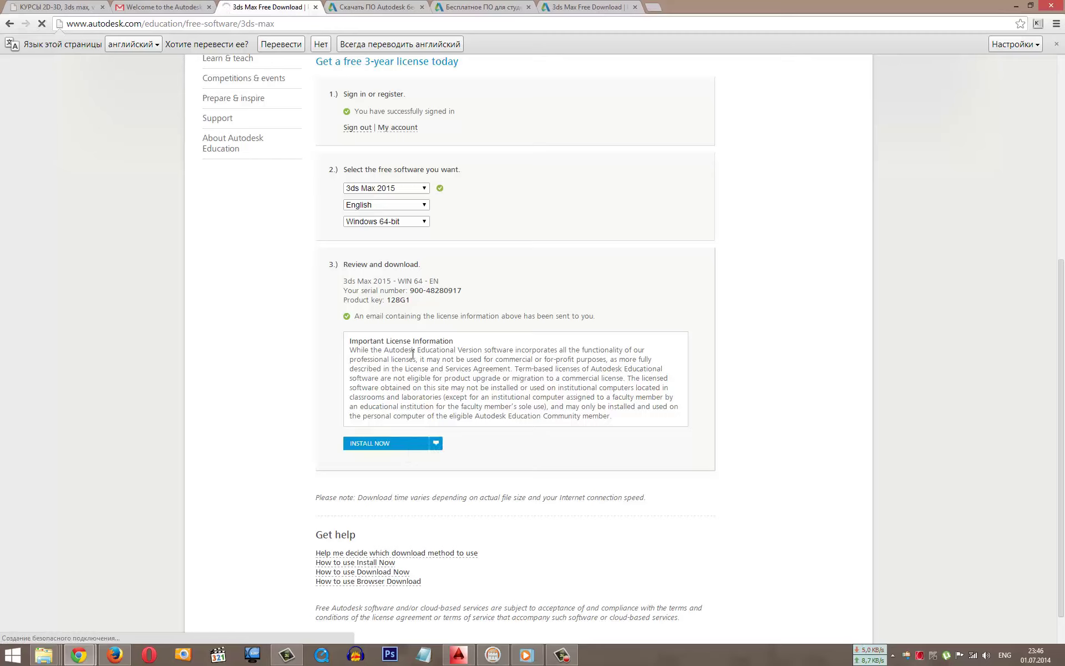
left_click_drag(411, 291, 461, 291)
right_click(455, 291)
left_click(503, 299)
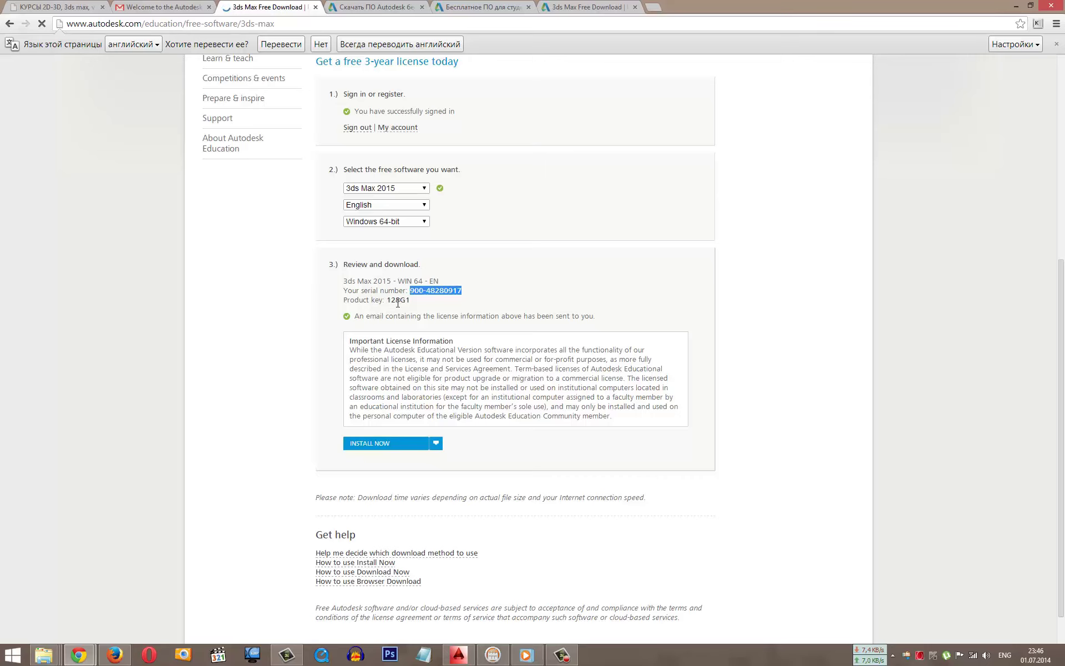
Step: Capture the serial number and product key, saving over Screenshot_1.png on the desktop
key("Print")
left_click_drag(335, 273, 476, 309)
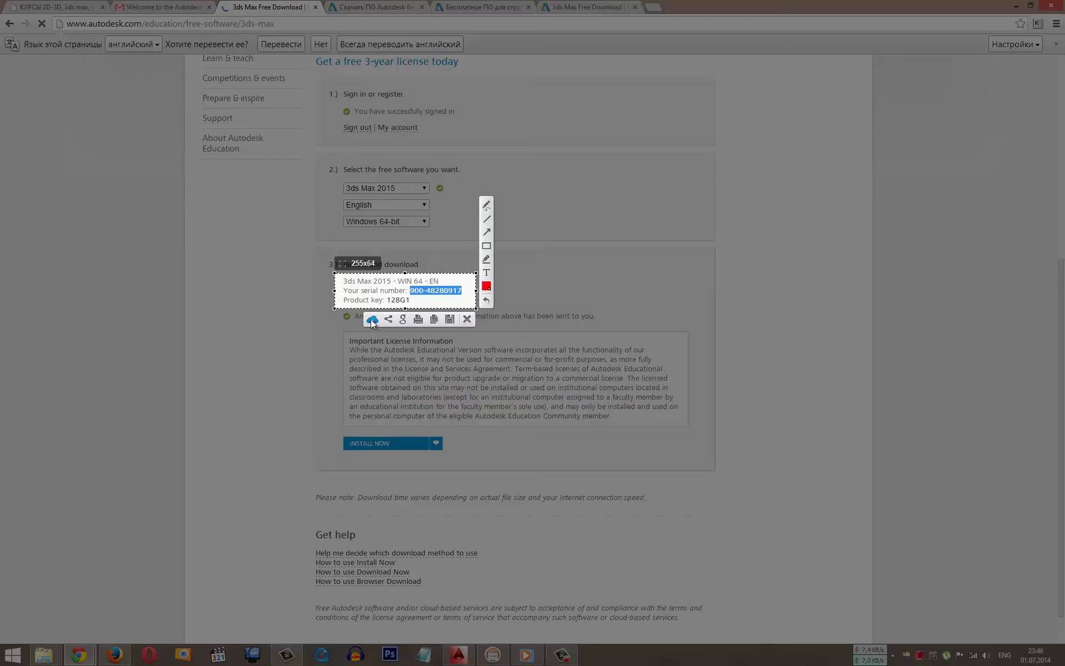
left_click(449, 319)
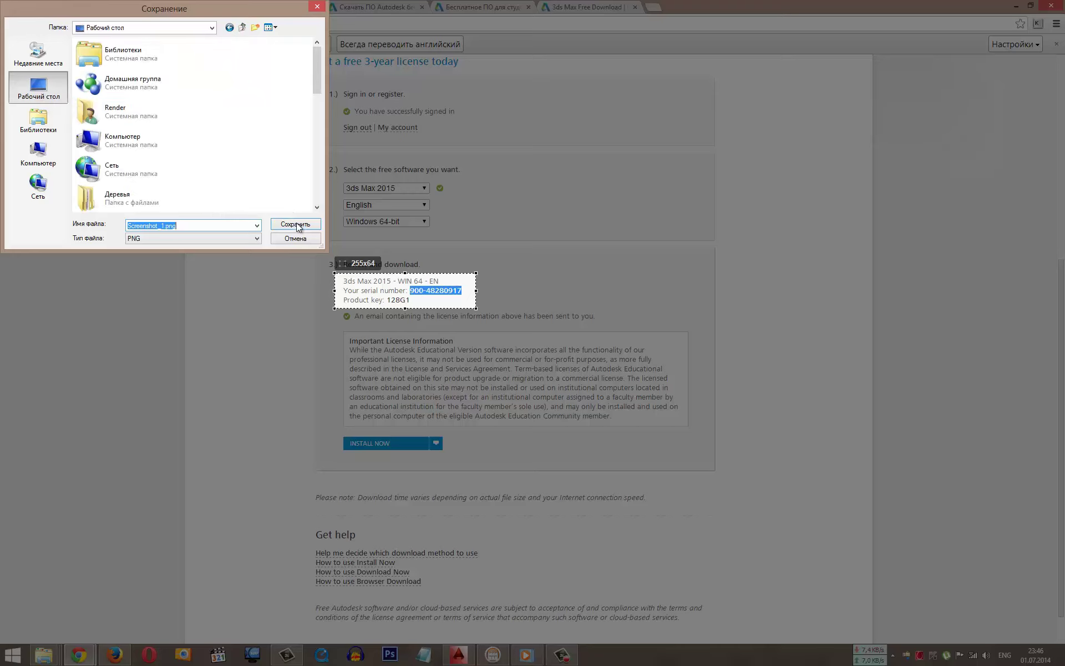
left_click(296, 224)
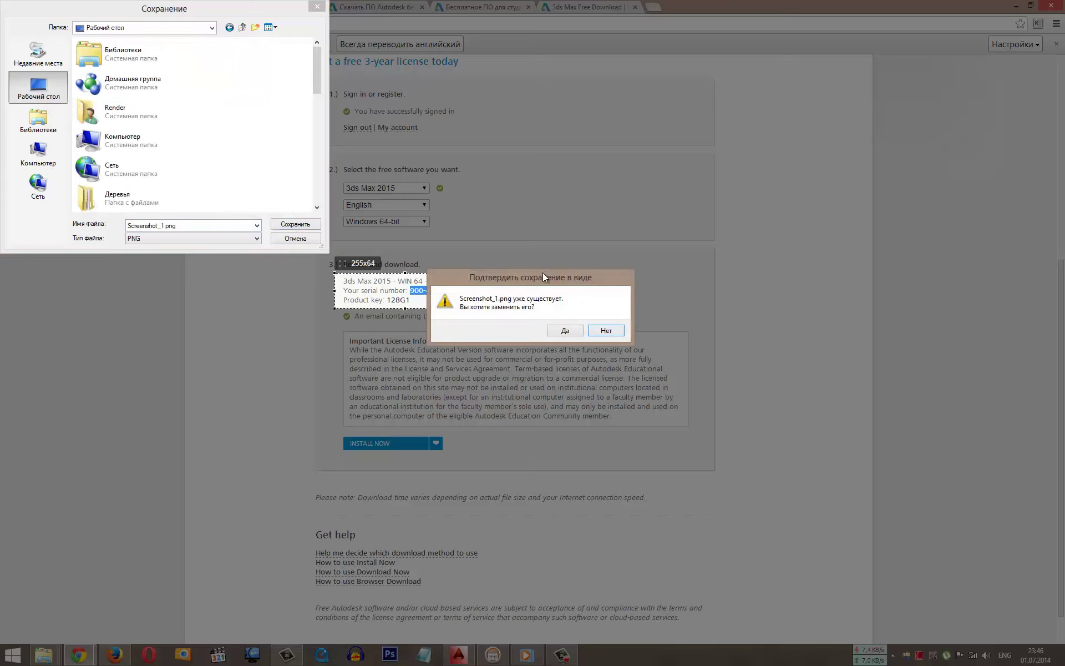
left_click(566, 331)
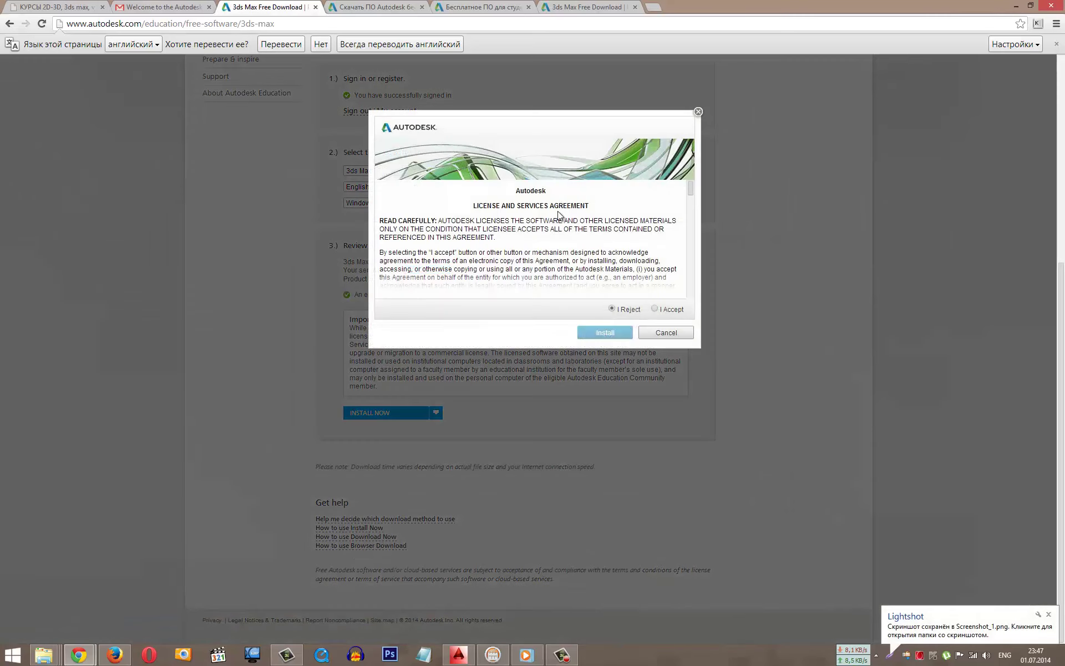
Step: Accept the License and Services Agreement, download the installer and run the downloaded .exe
left_click(668, 311)
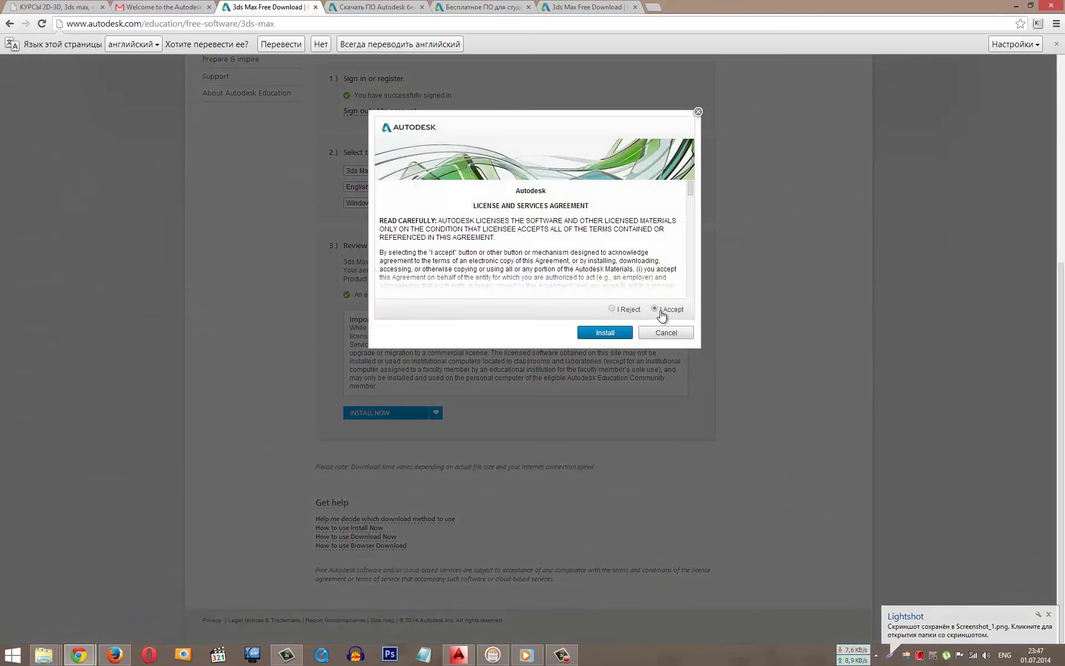
left_click(605, 334)
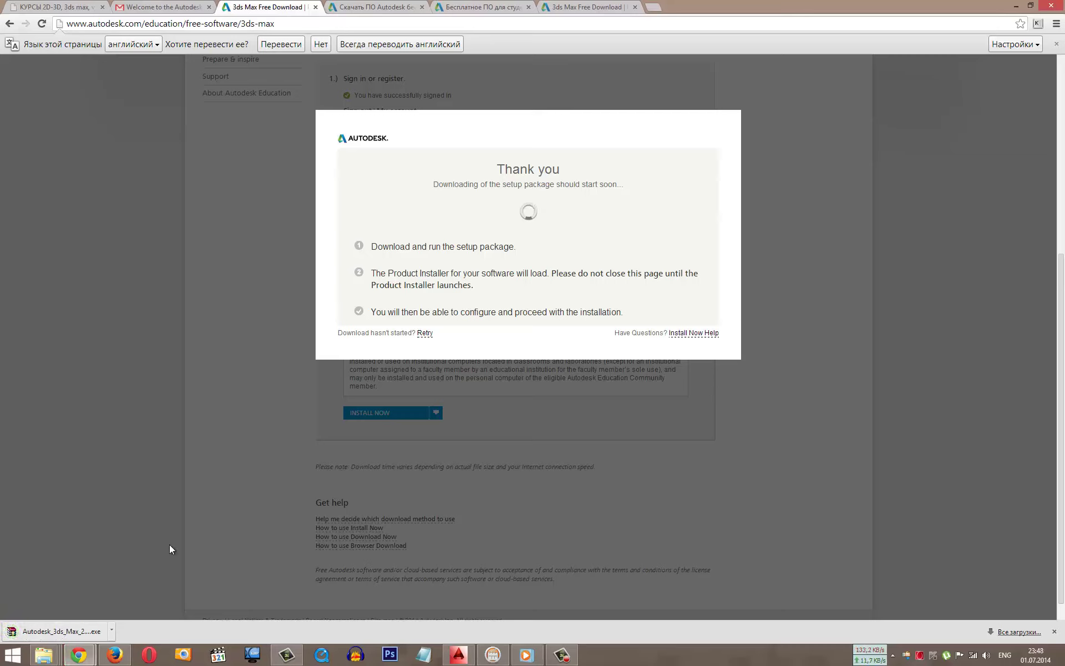
left_click(76, 630)
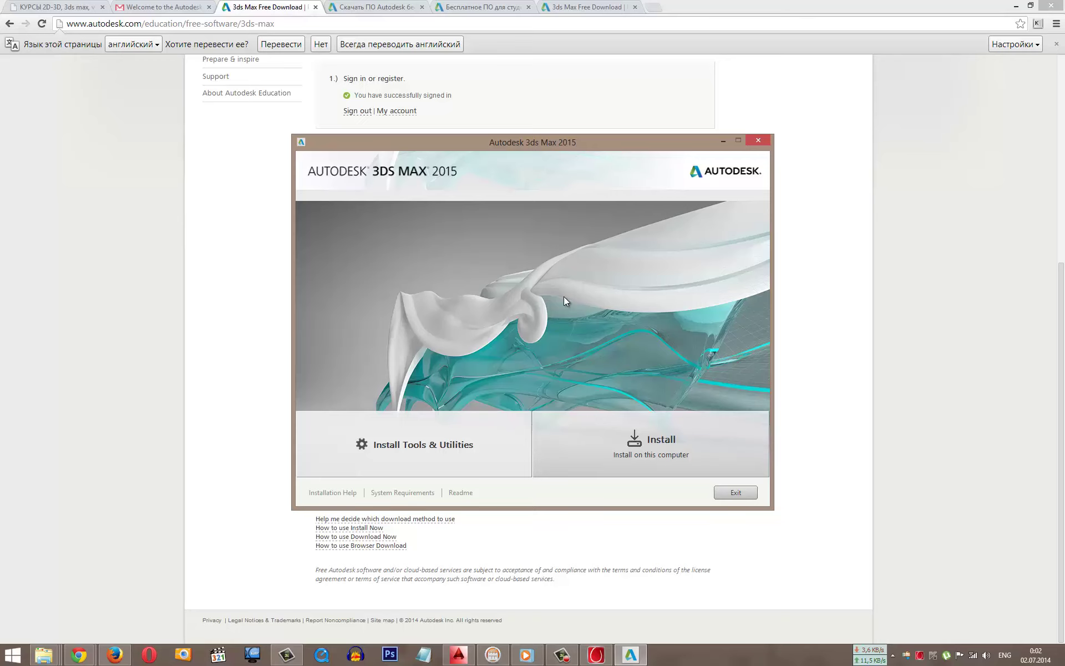
Step: Install 3ds Max 2015 on this computer with the default path C:\Program Files\Autodesk\
left_click(642, 451)
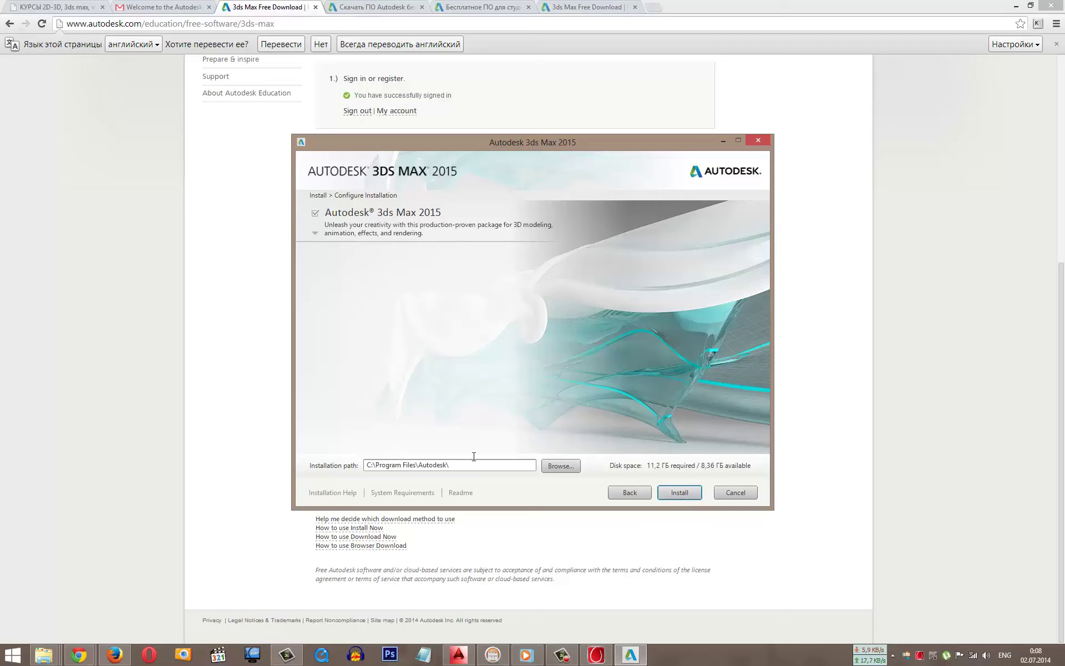
left_click_drag(473, 465, 278, 436)
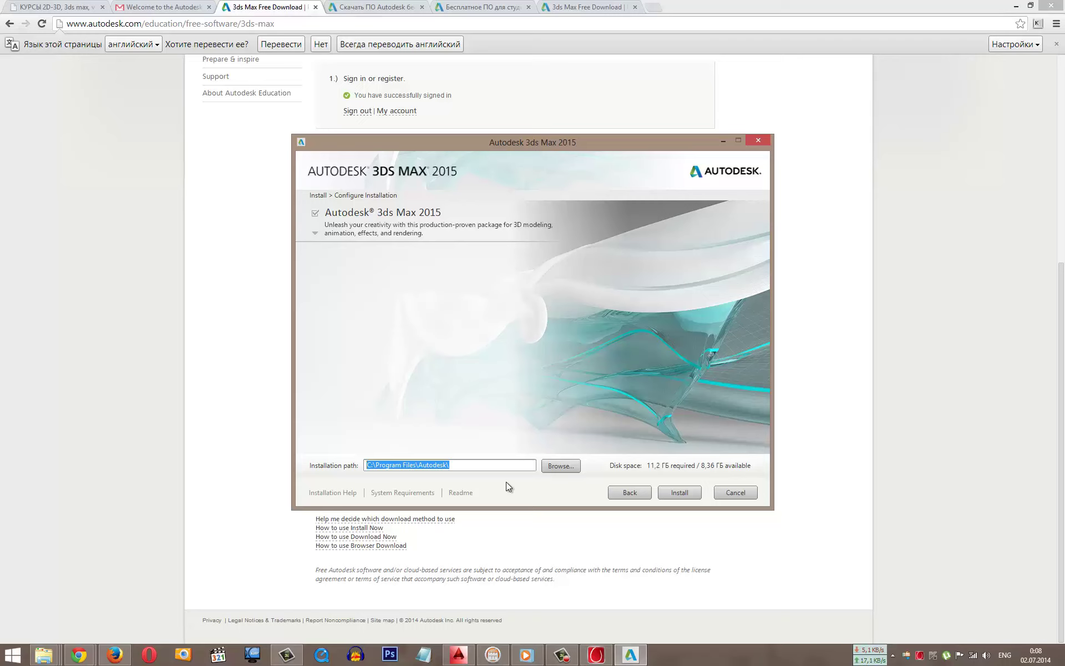
left_click(678, 492)
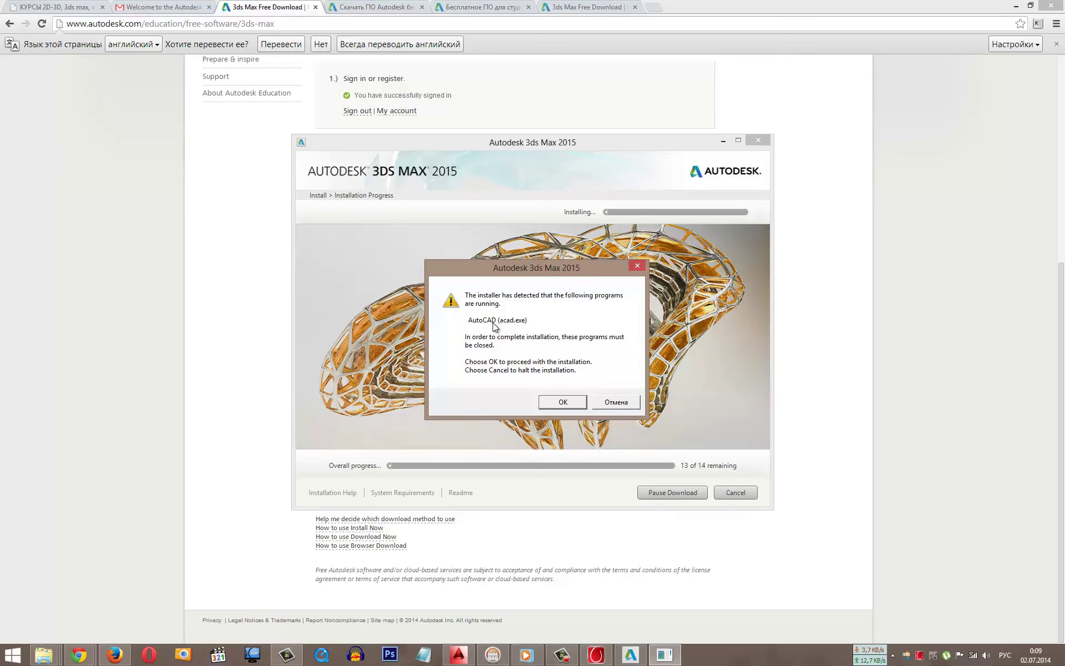
Step: Close the running AutoCAD window and confirm the warning so installation continues
right_click(459, 655)
left_click(465, 624)
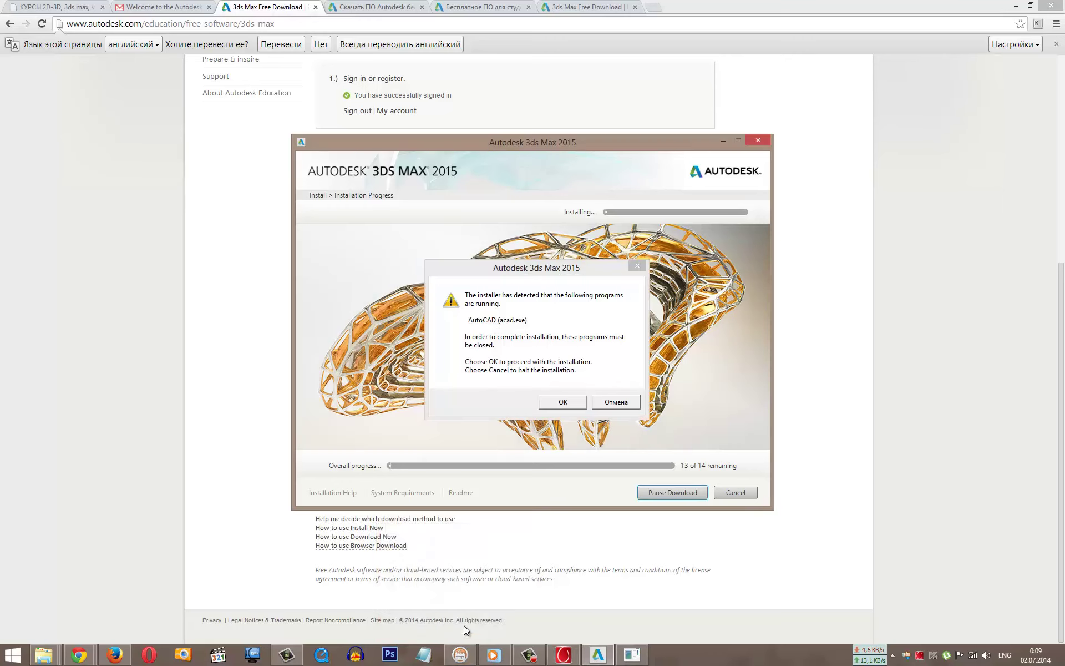
left_click(573, 403)
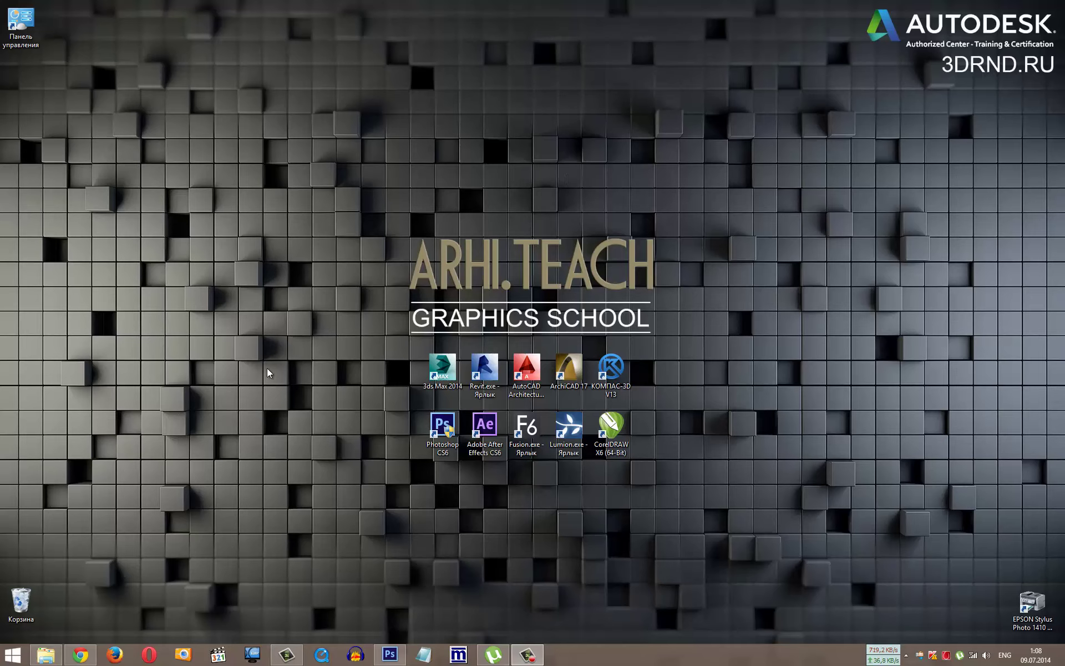
Step: Run Setup.exe from C:\Autodesk\Autodesk_3ds_Max_2015_EFGJKS_Win_64bit_dlm
left_click(45, 657)
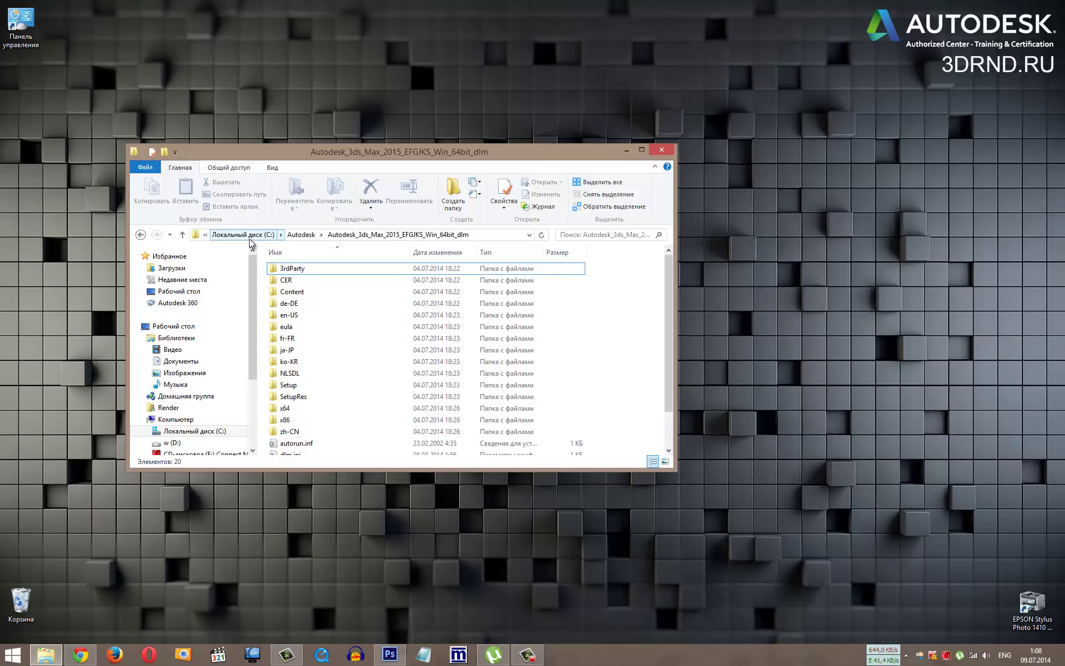
left_click(302, 235)
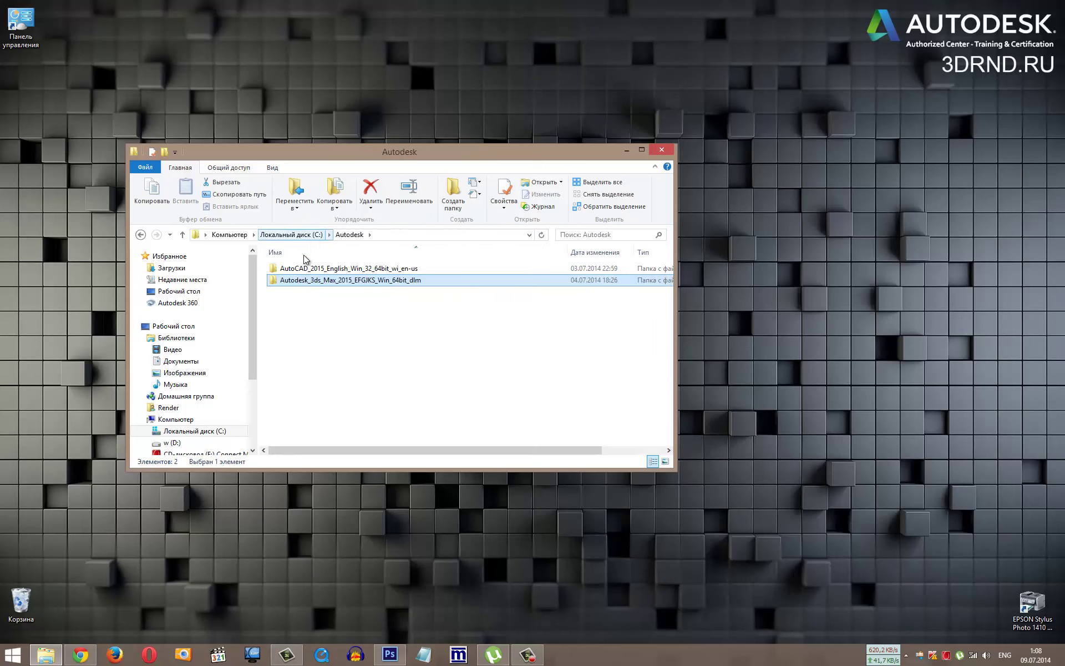
left_click(327, 322)
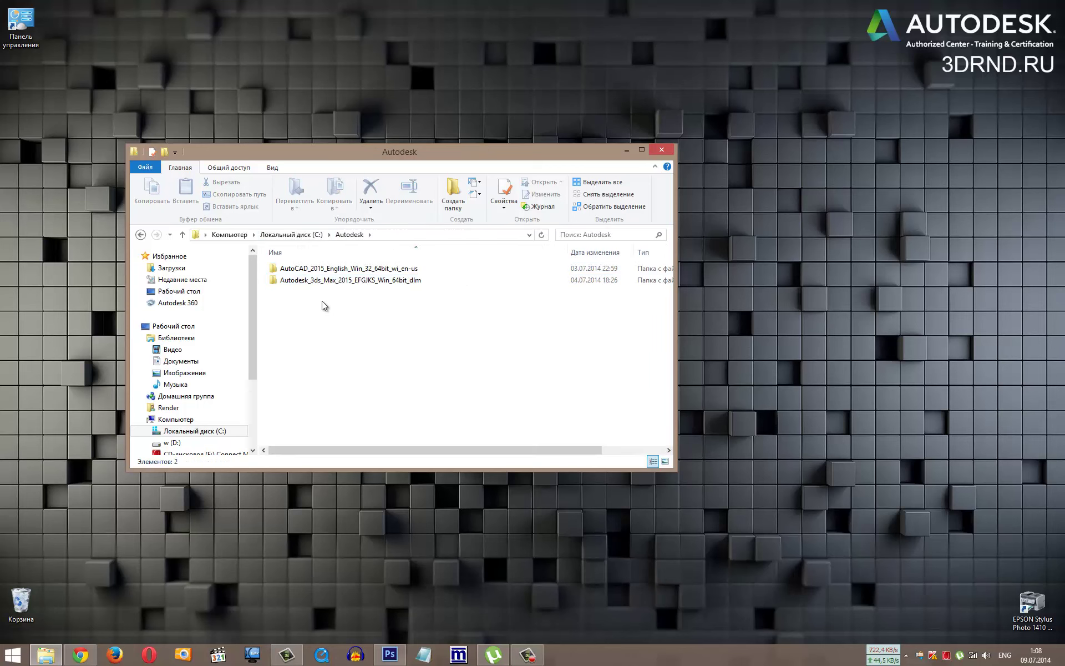
left_click(339, 272)
left_click(342, 282)
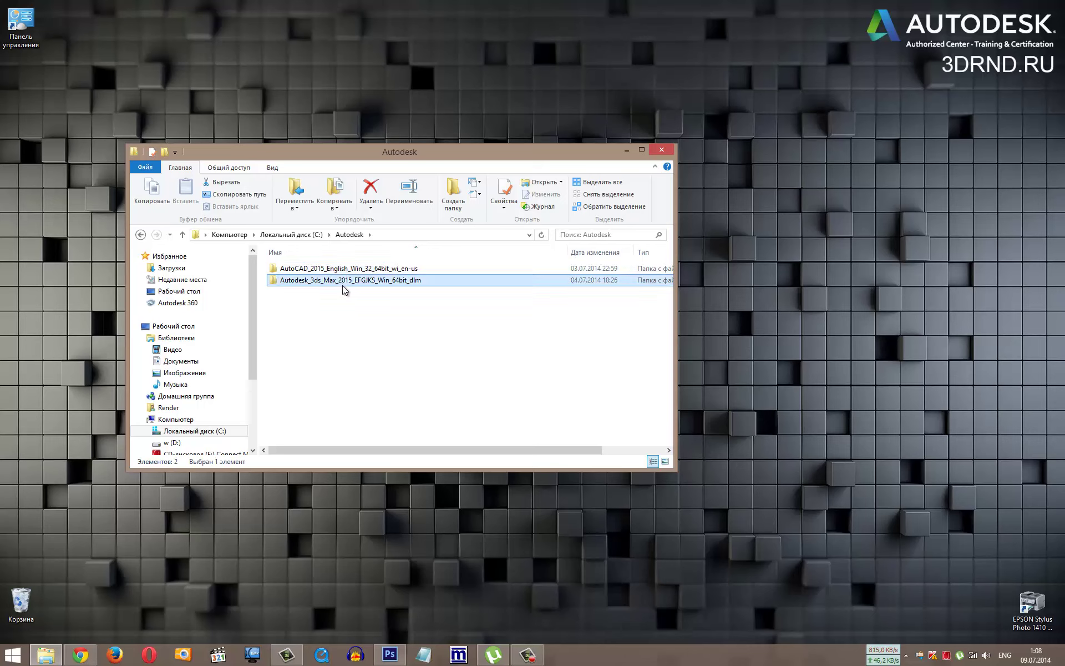
double_click(341, 284)
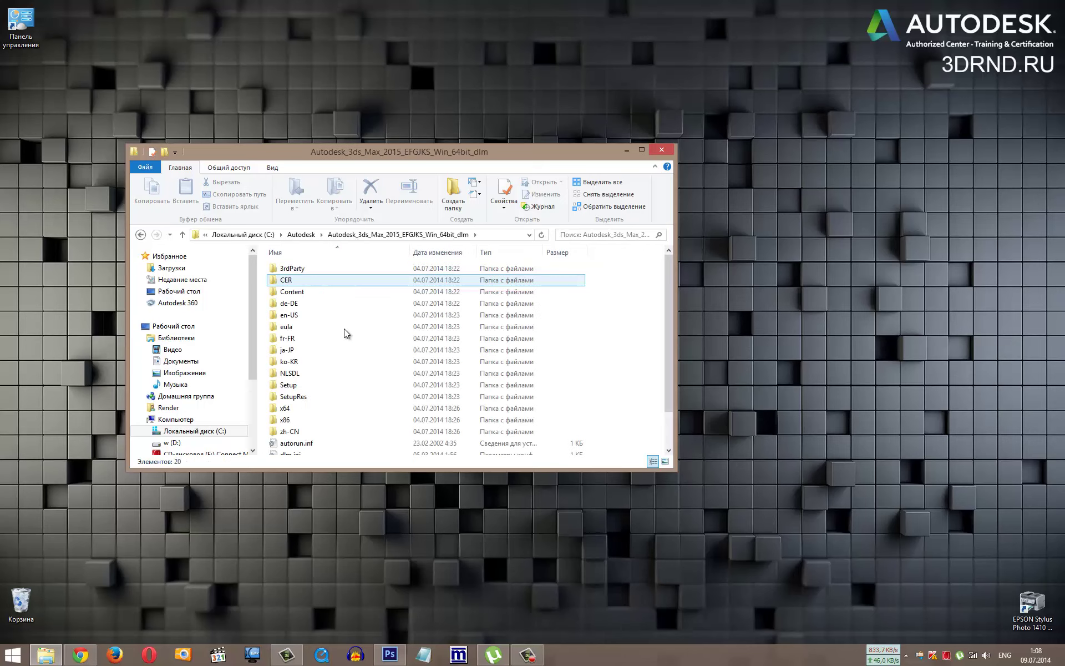
scroll(344, 328, "down", 3)
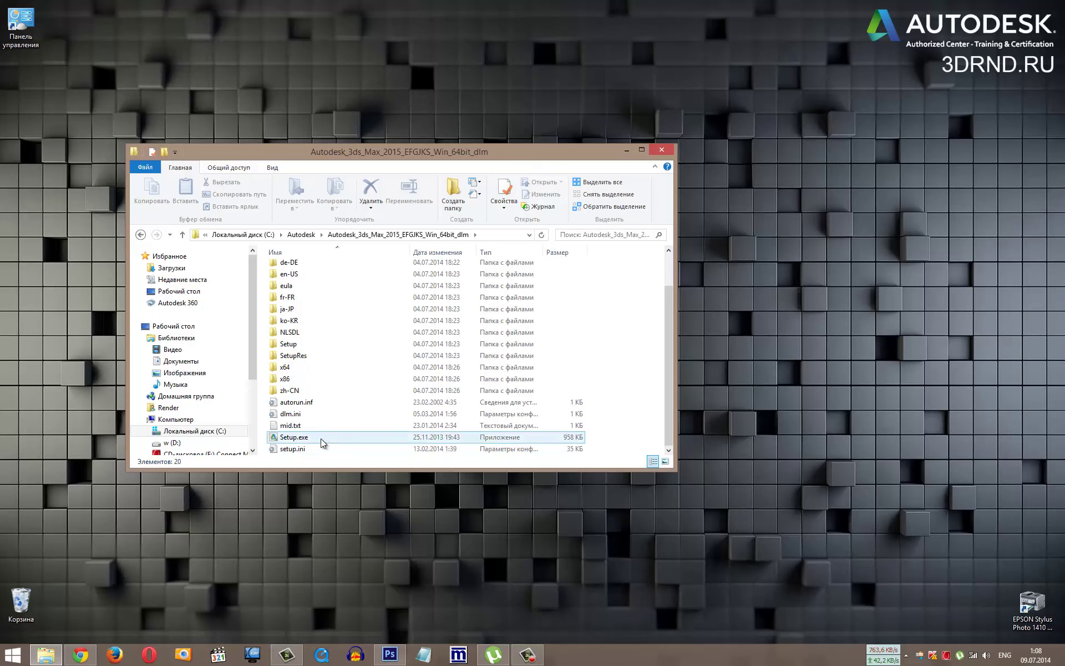
double_click(289, 438)
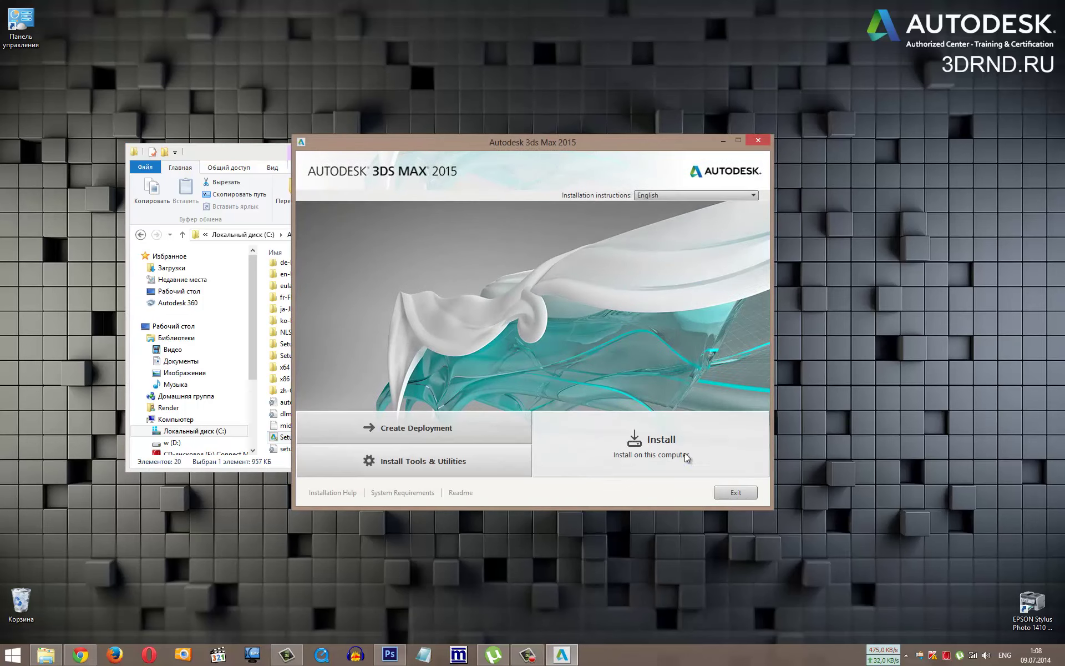
Step: Choose Install, accept the licence, reach Product Information, then switch to the licence e-mail
left_click(686, 456)
left_click(676, 461)
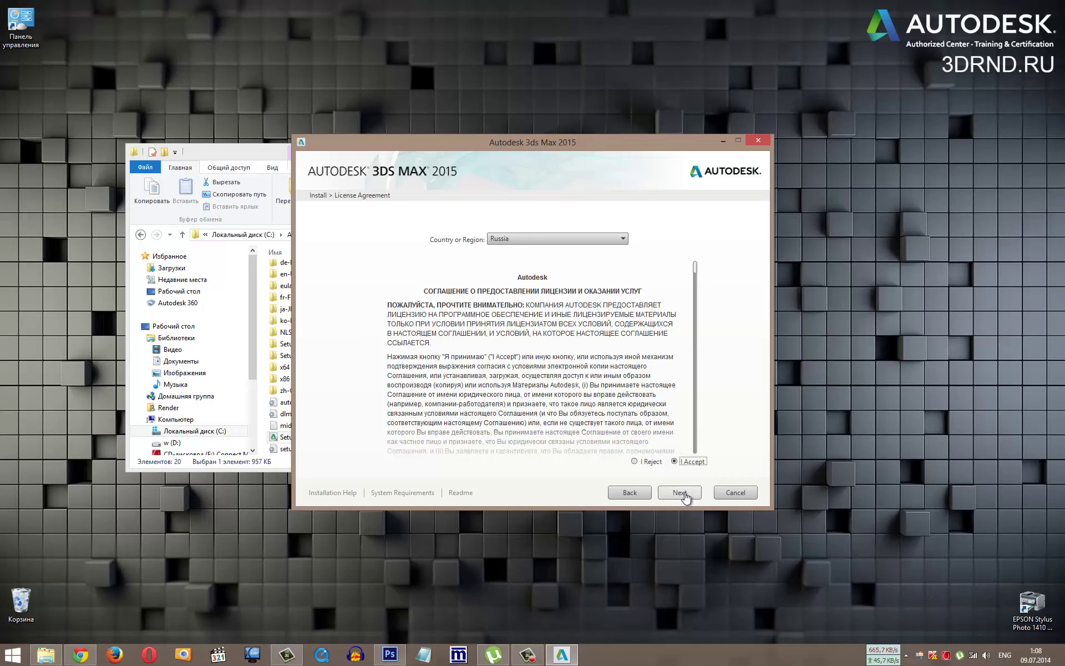
left_click(684, 493)
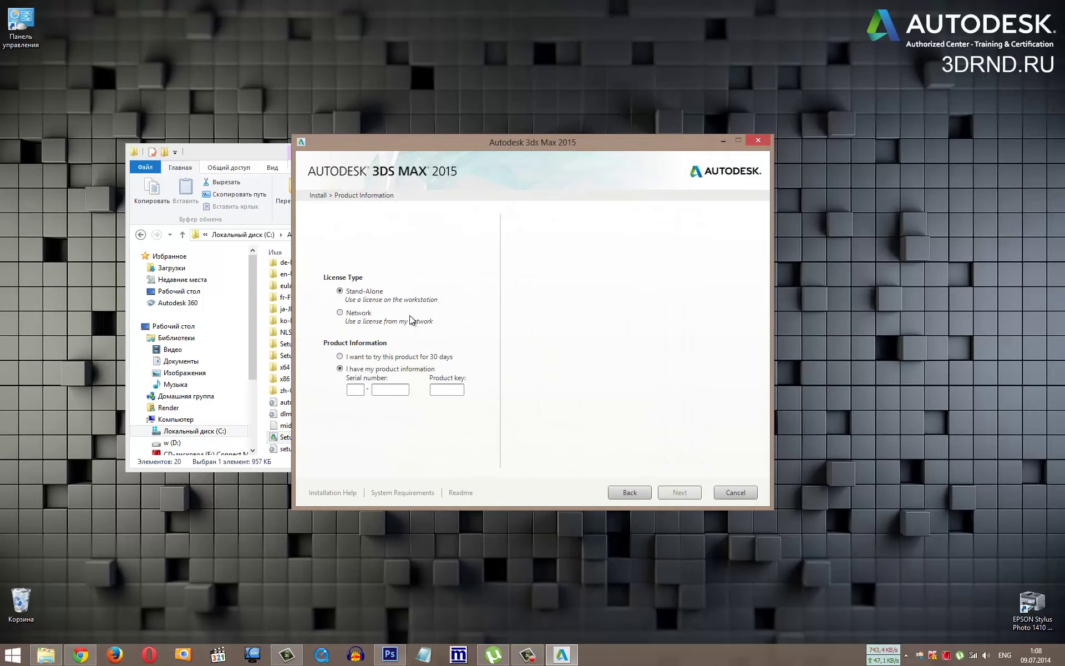
left_click(80, 657)
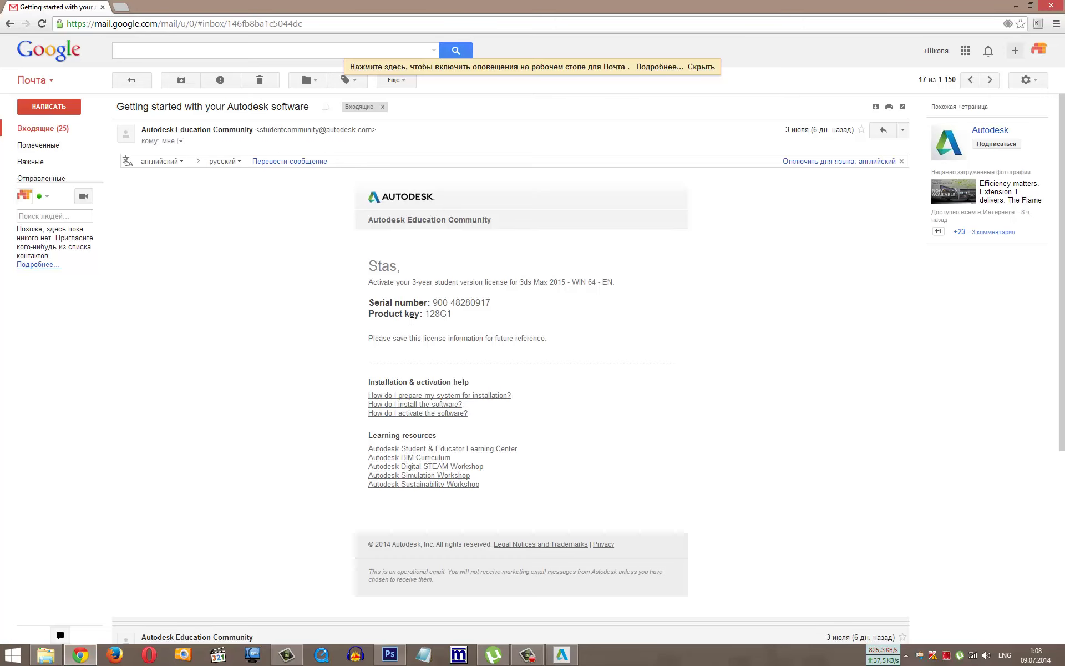
Step: Copy both parts of the serial number from the e-mail into the installer's serial boxes
double_click(438, 303)
key("ctrl+c")
left_click(562, 655)
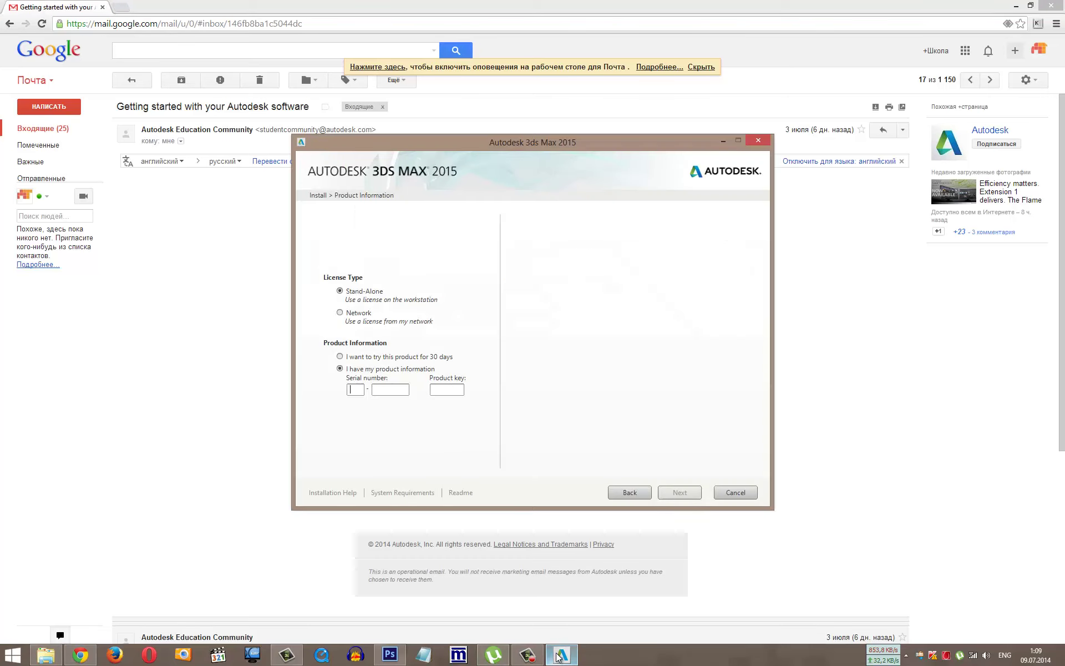
left_click(355, 389)
key("ctrl+v")
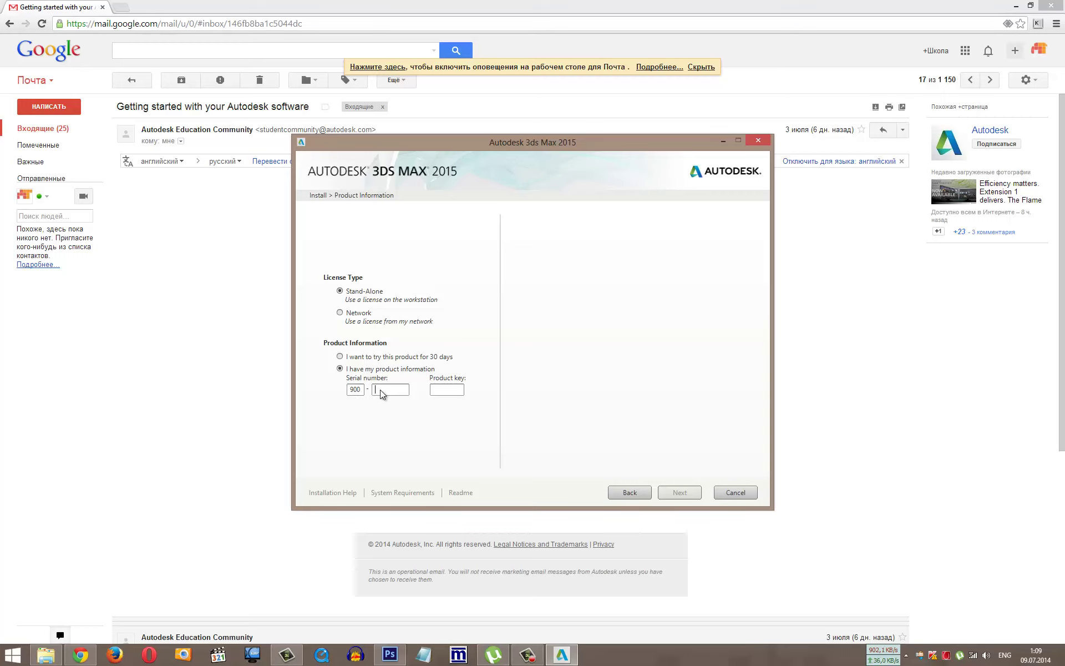
left_click(89, 656)
double_click(458, 304)
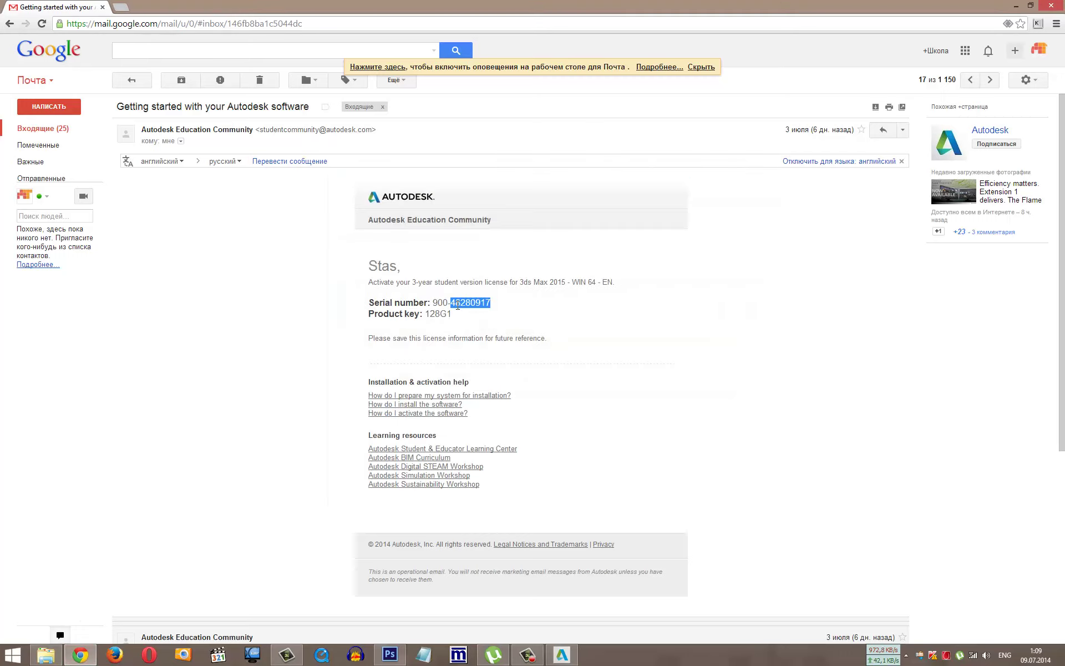
key("ctrl+c")
left_click(562, 655)
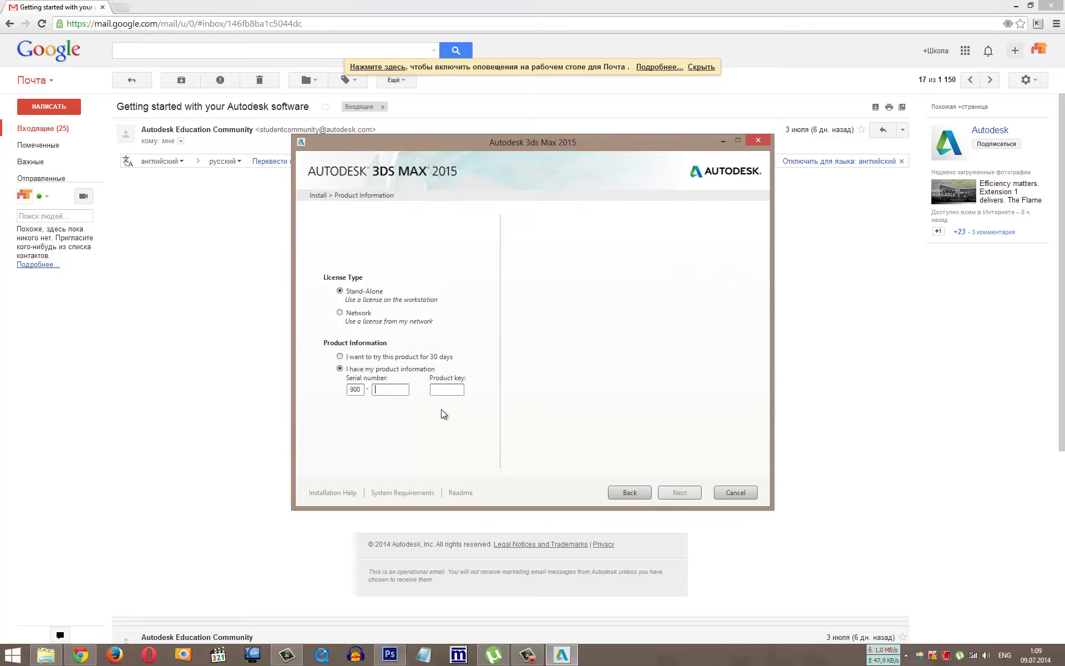
key("ctrl+v")
Step: Copy the product key from the e-mail into the Product key field and continue
left_click(73, 653)
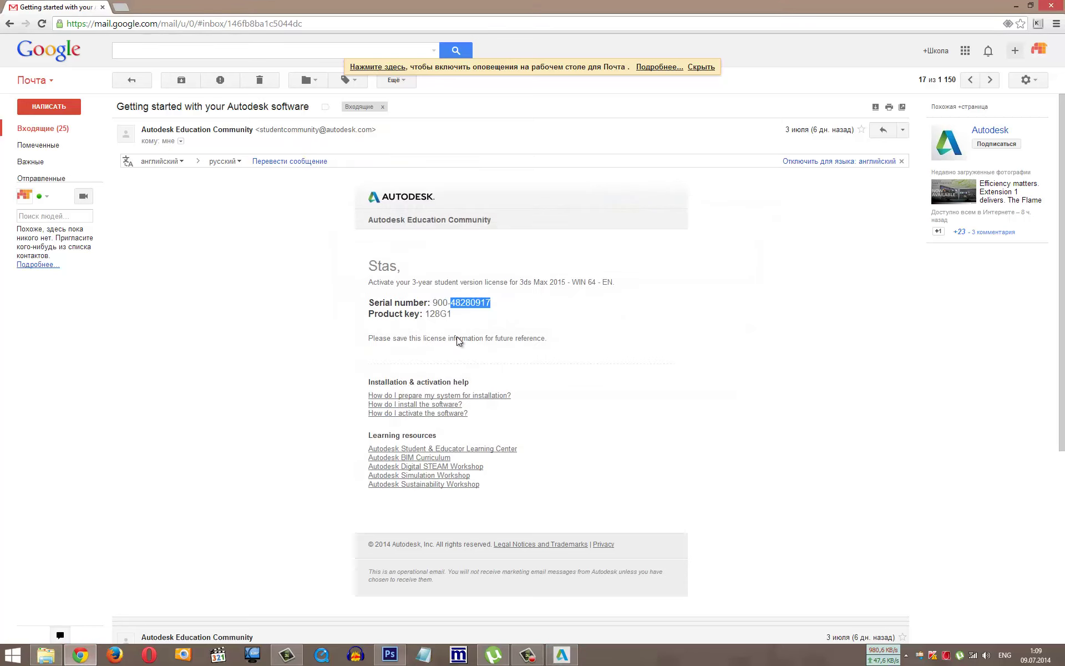
double_click(444, 314)
key("ctrl+c")
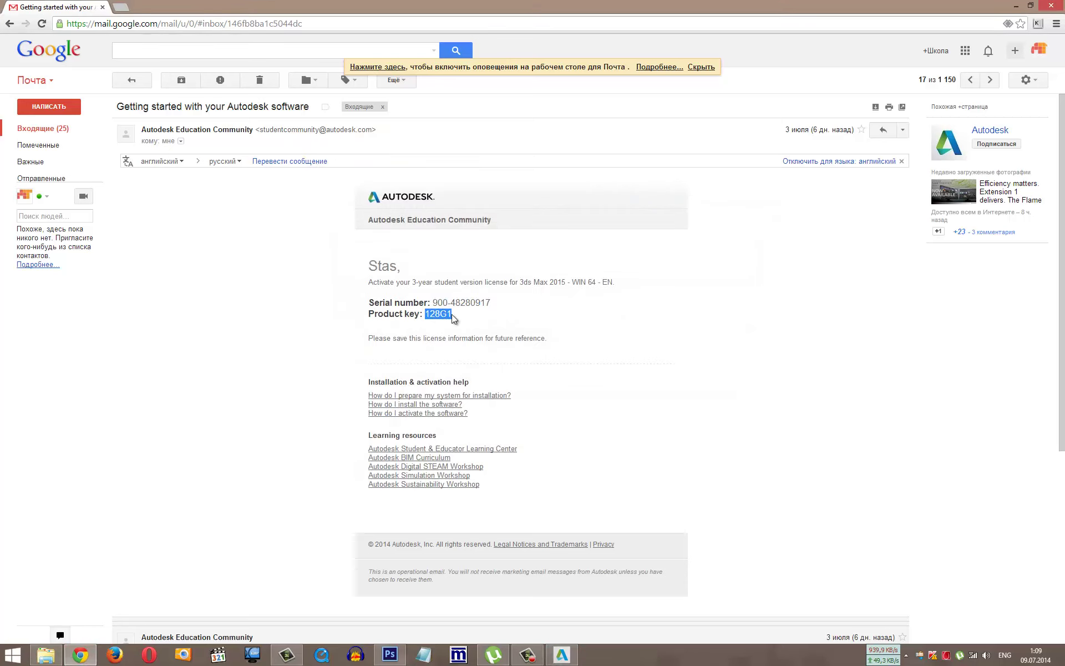
left_click(561, 655)
key("ctrl+v")
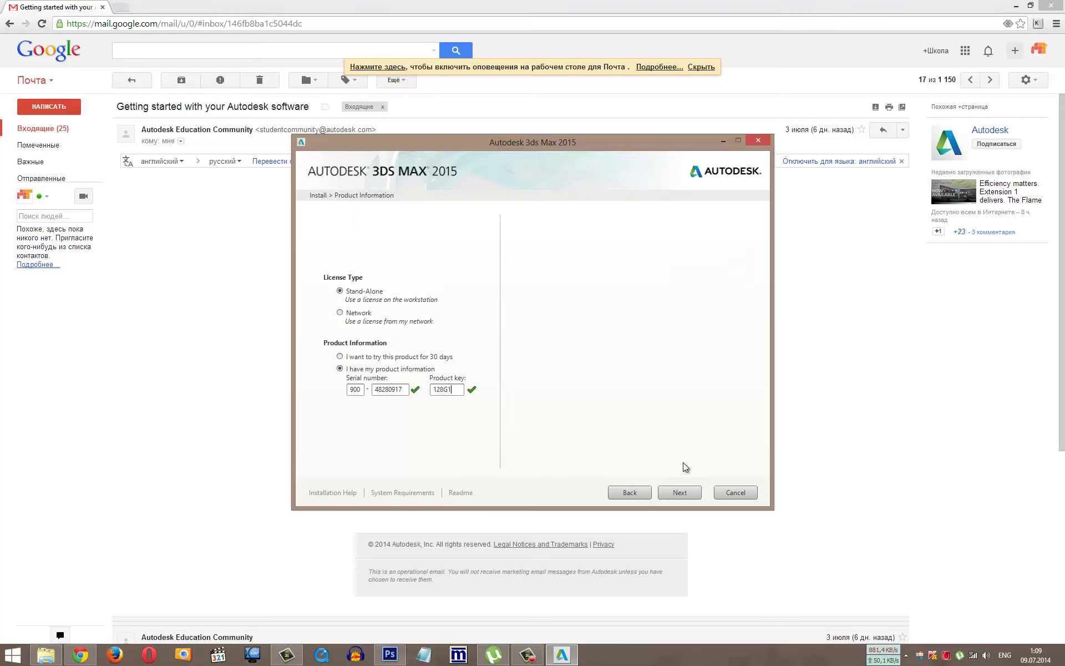
left_click(679, 493)
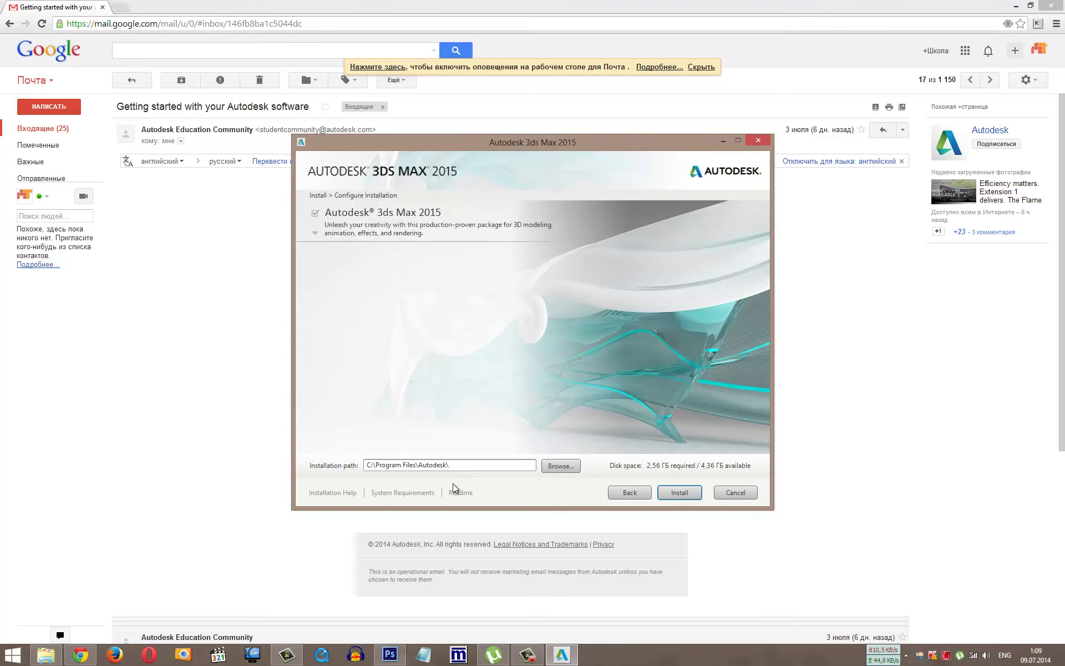
Step: Install 3ds Max 2015 into C:\Program Files\Autodesk\ and close the installer when finished
left_click_drag(455, 464, 248, 467)
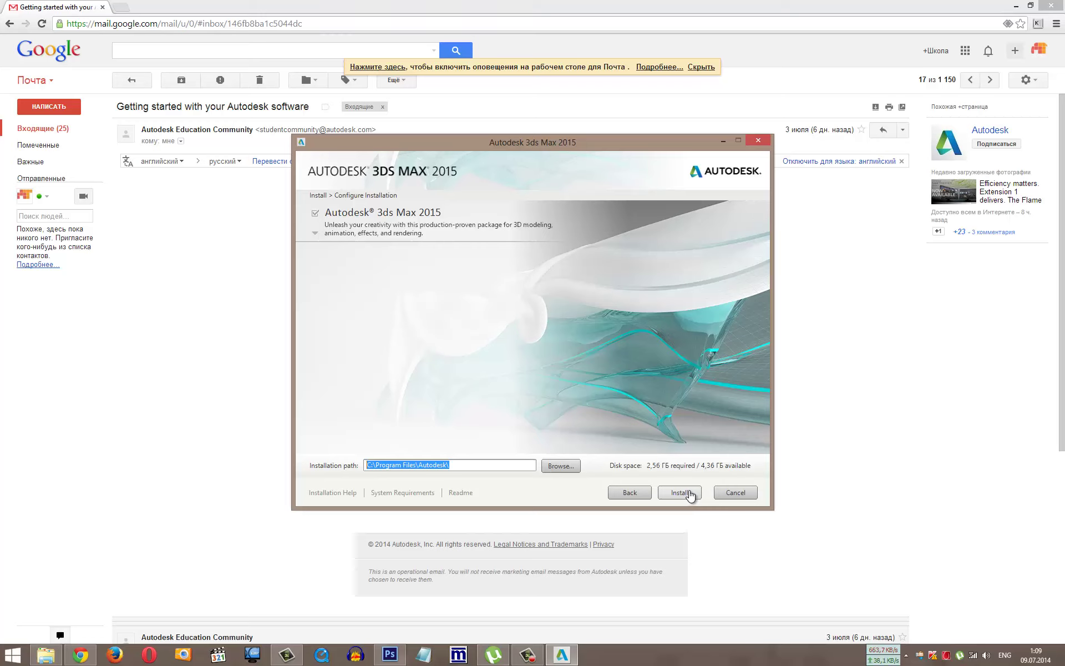
left_click(689, 494)
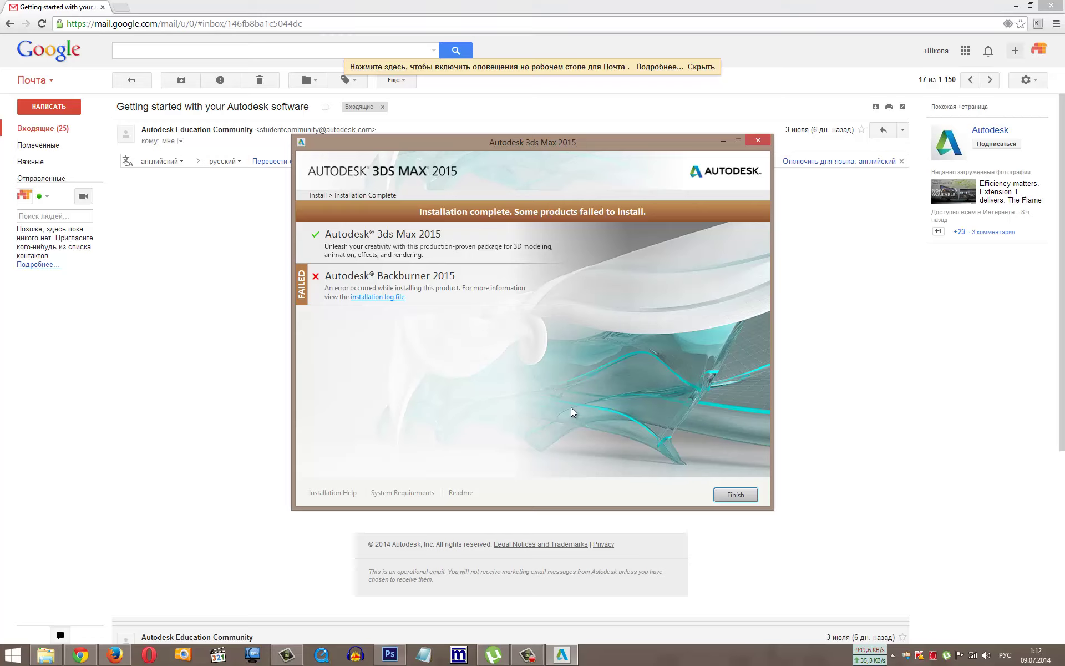
left_click(727, 496)
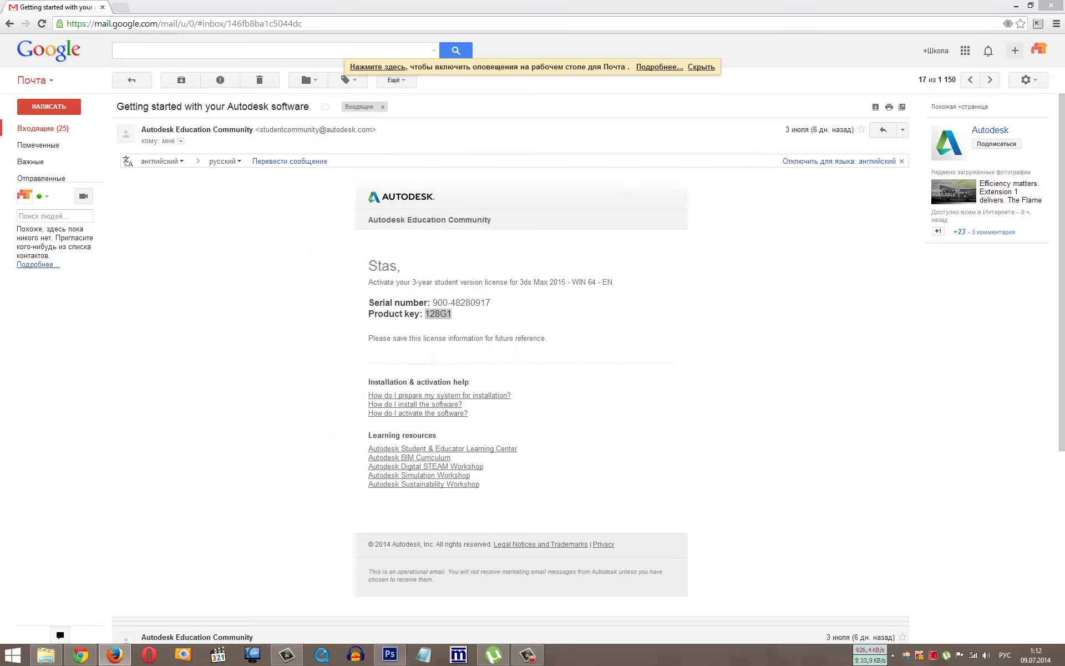
Step: Launch 3ds Max 2015 via Start > All Programs > Autodesk 3ds Max 2015
left_click(12, 654)
left_click(96, 604)
scroll(108, 597, "down", 5)
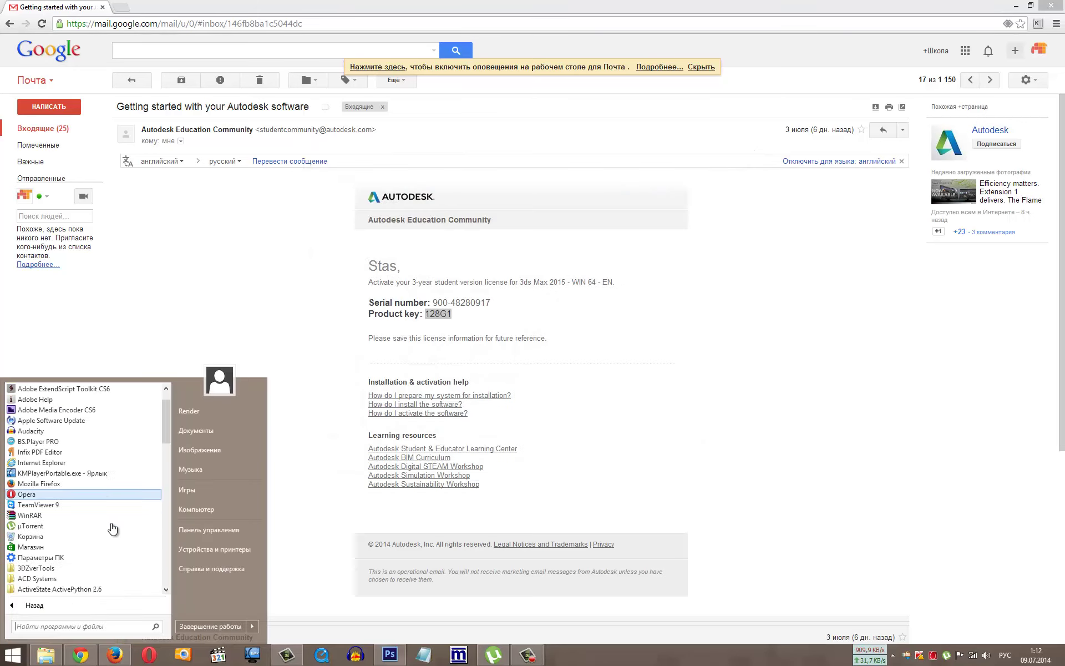
left_click(83, 504)
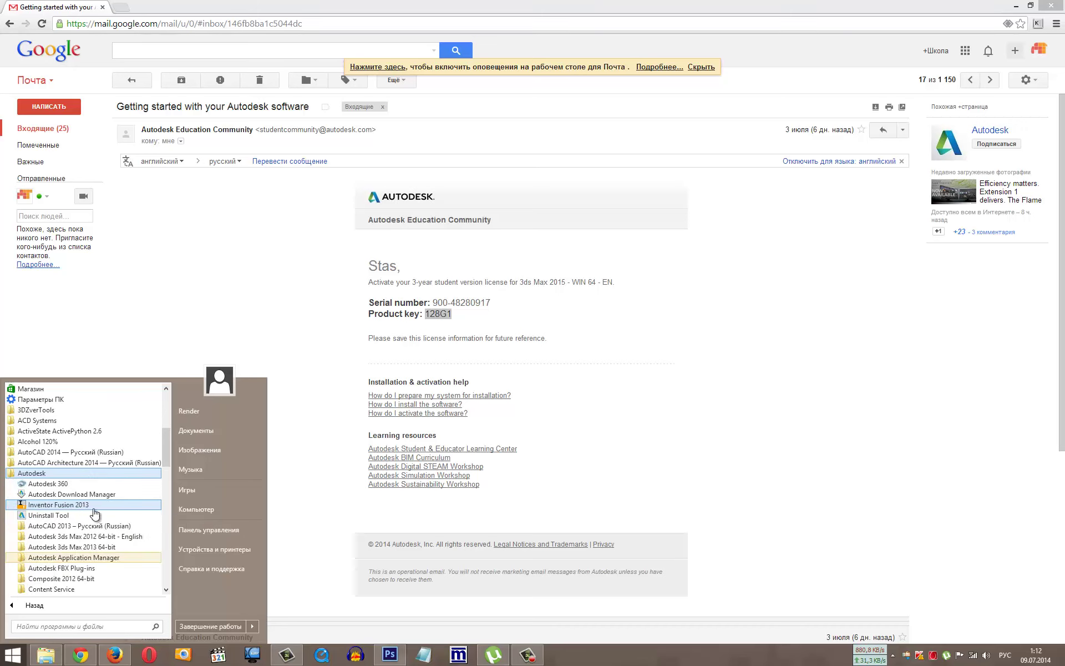
left_click(45, 473)
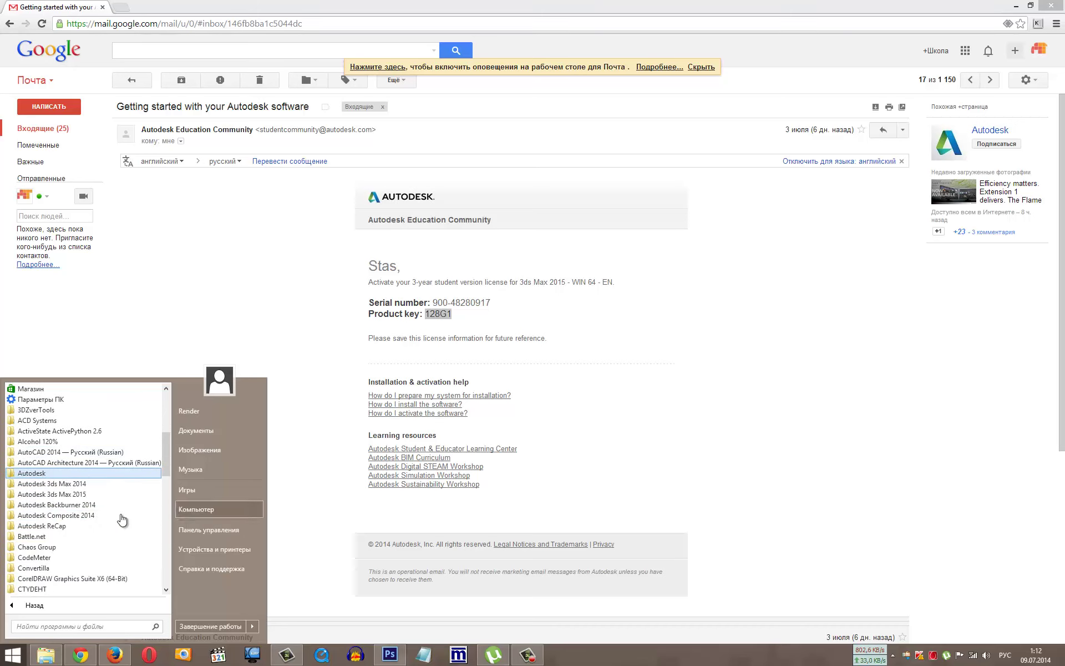
scroll(111, 488, "down", 1)
left_click(102, 466)
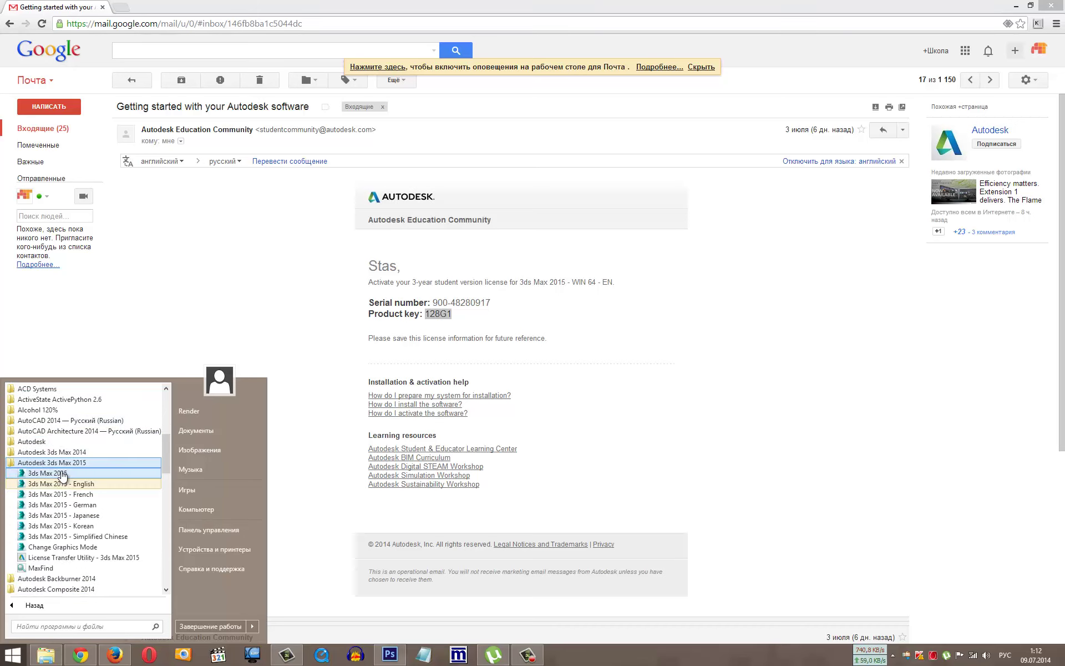
left_click(67, 483)
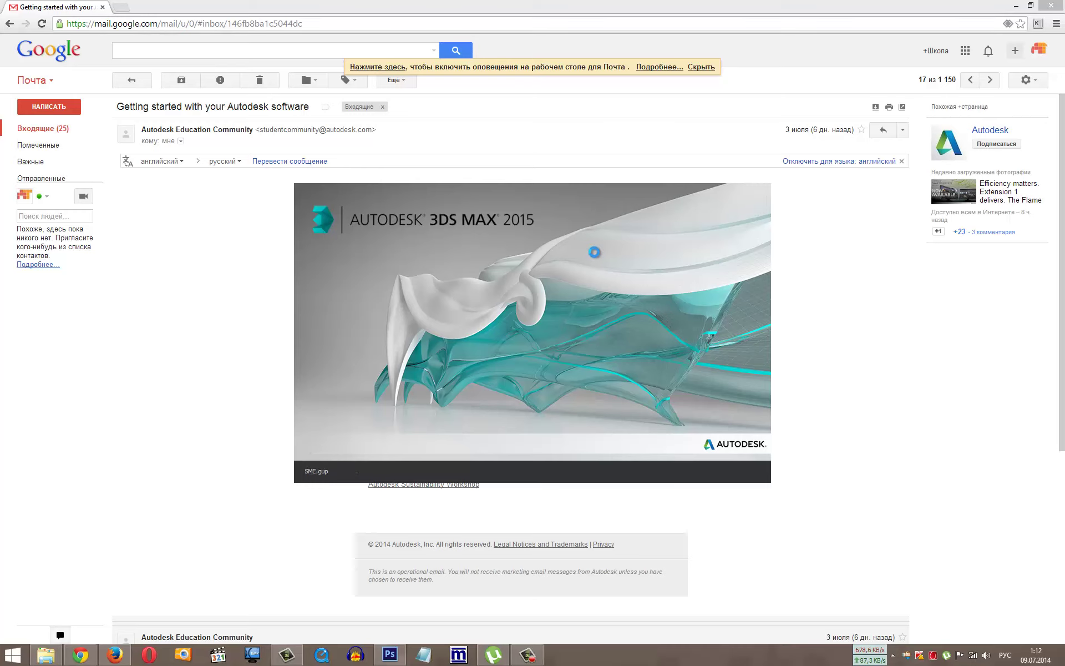